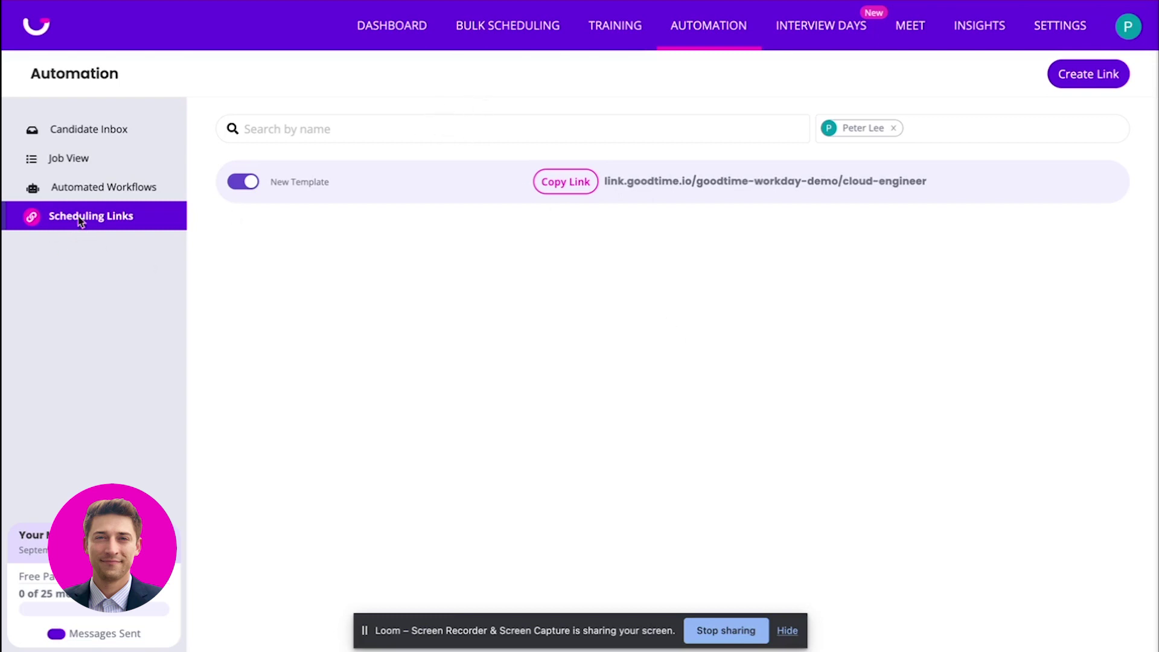
# Open the New Template link and check its location types, leaving it on Phone Call.
pyautogui.click(424, 181)
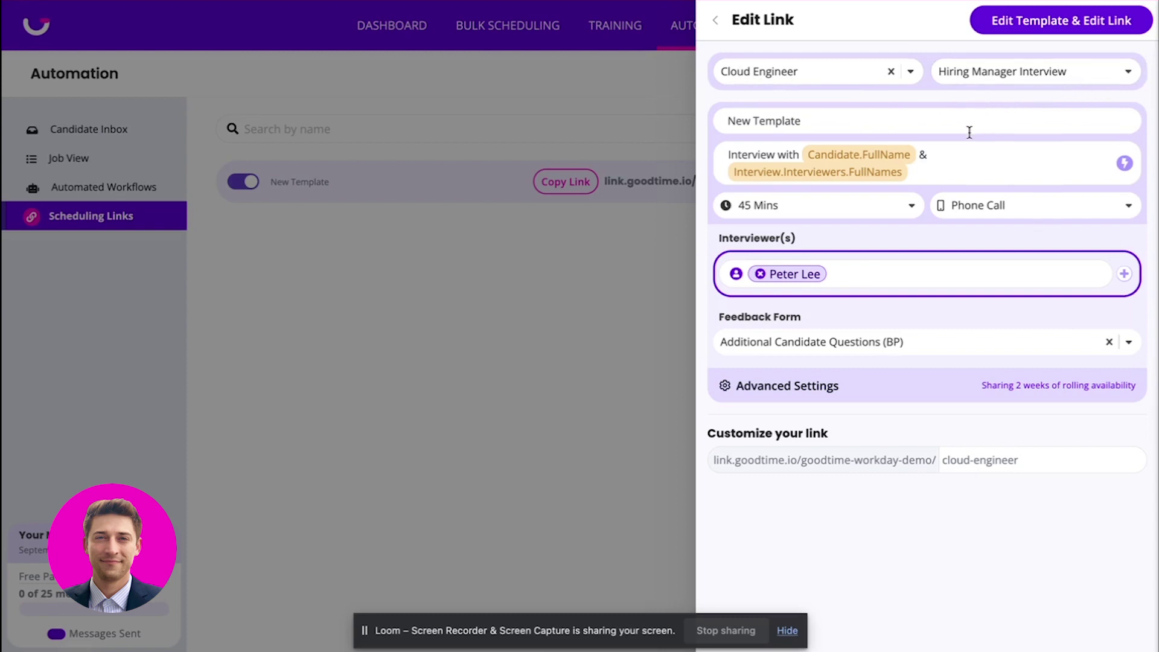
pyautogui.click(965, 206)
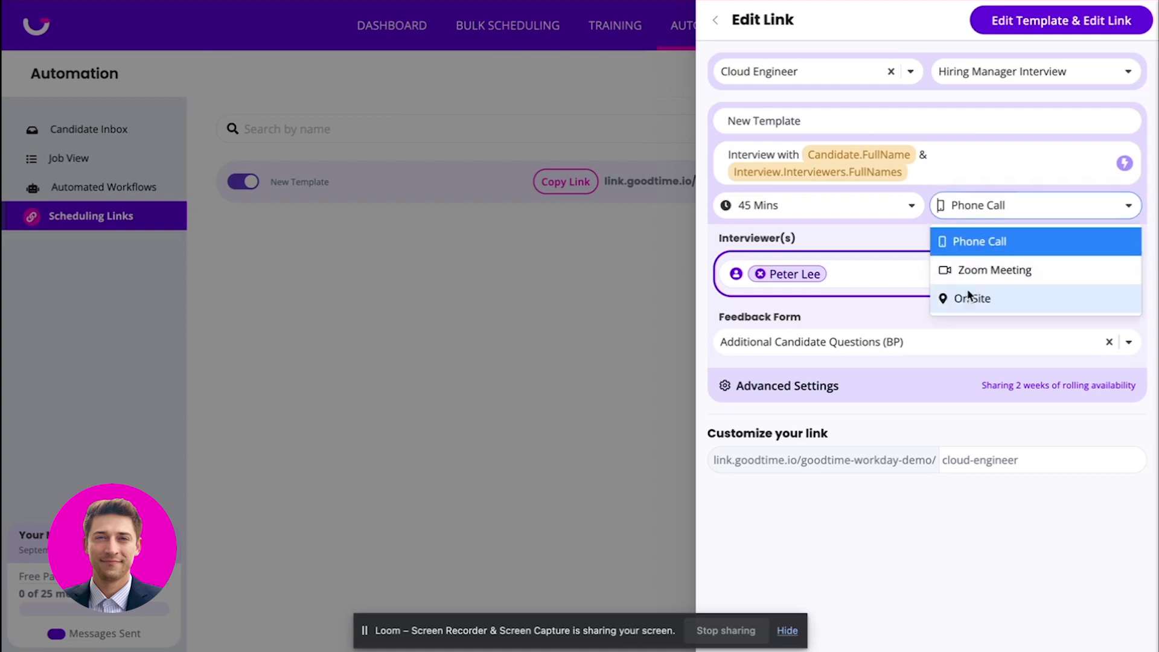
pyautogui.click(970, 296)
pyautogui.click(988, 212)
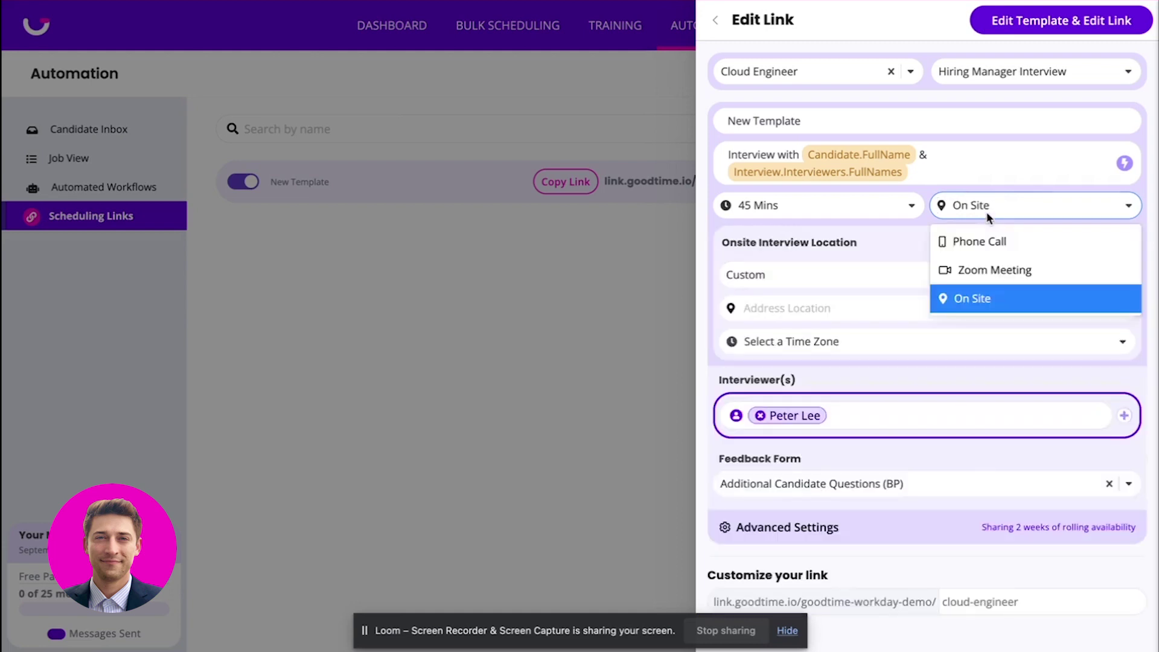
pyautogui.click(986, 245)
pyautogui.click(1021, 215)
pyautogui.click(1020, 216)
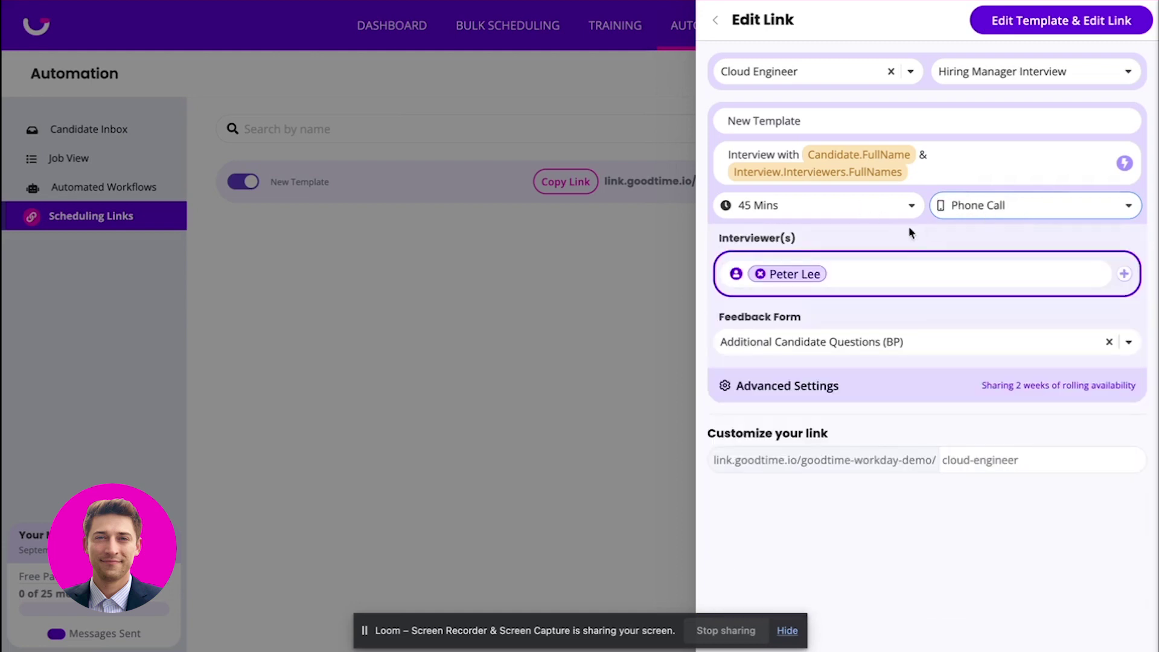
# Check the duration, interviewer and feedback questionnaire options without changing them, keeping 45 Mins.
pyautogui.click(876, 216)
pyautogui.click(849, 202)
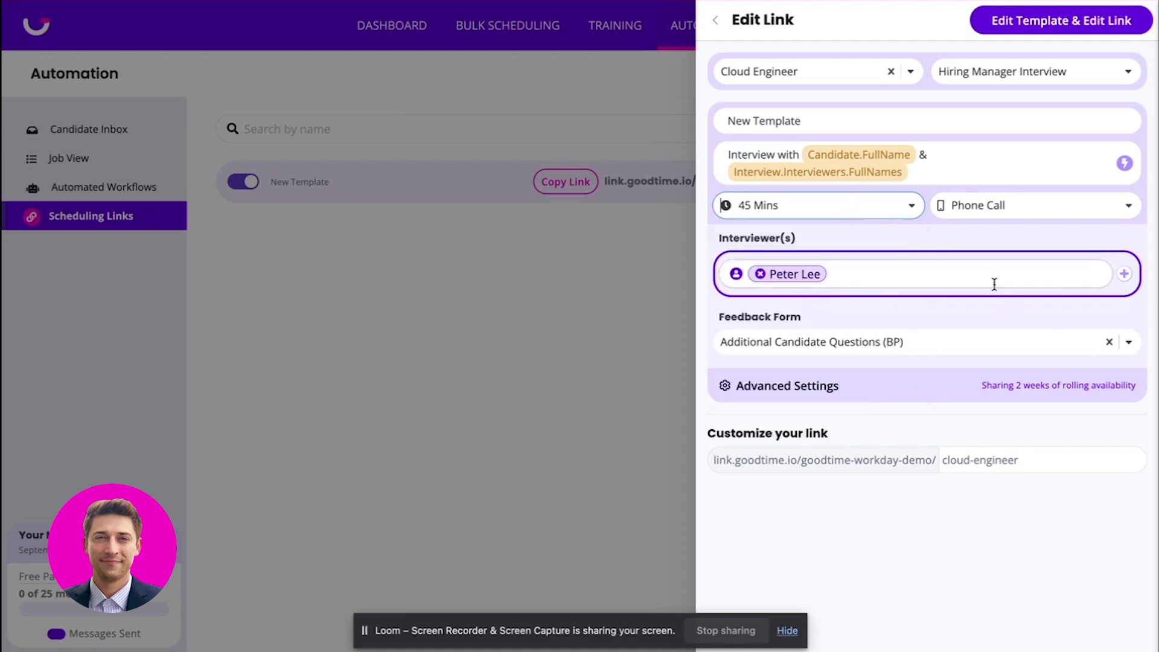
pyautogui.click(1123, 273)
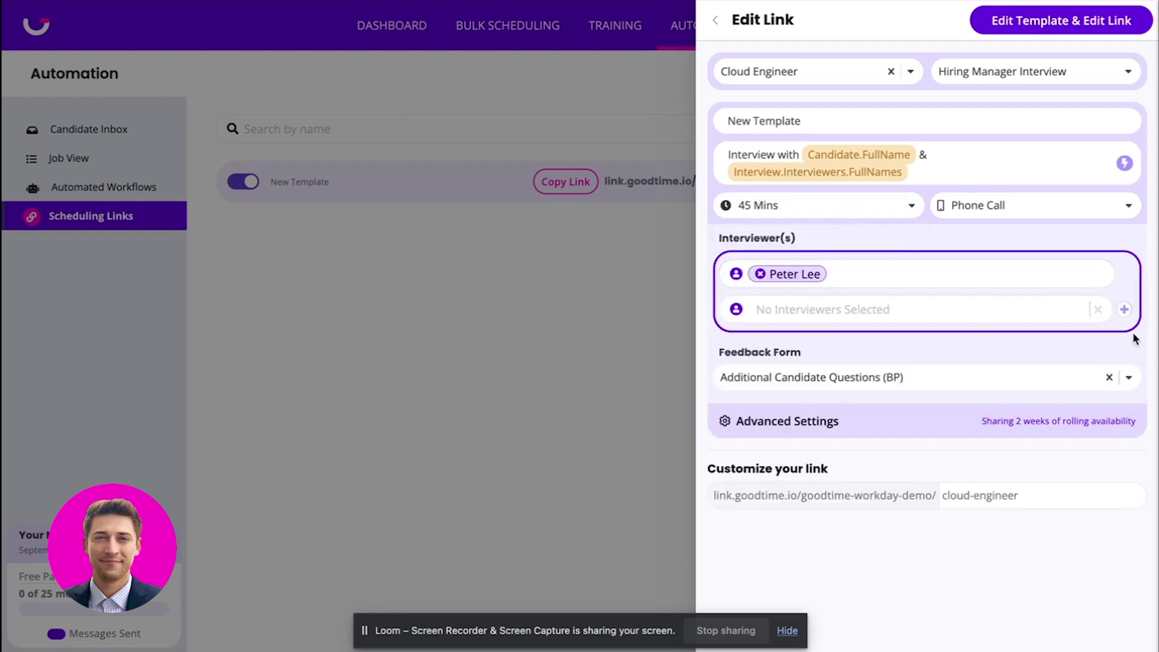
pyautogui.click(1099, 311)
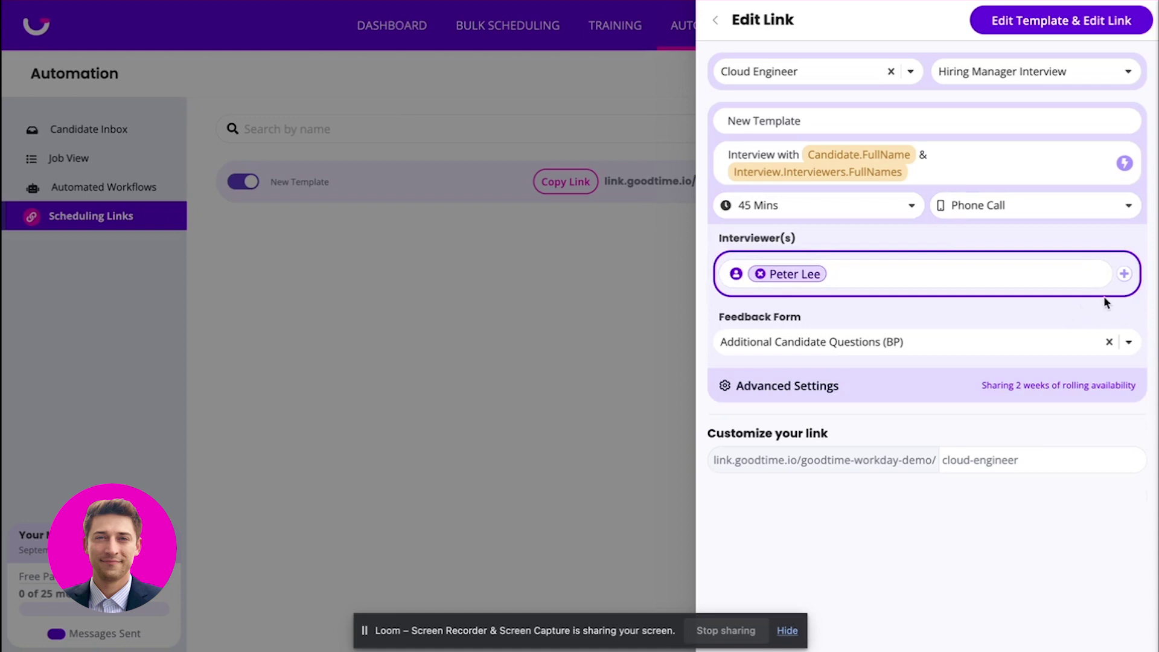
pyautogui.click(942, 346)
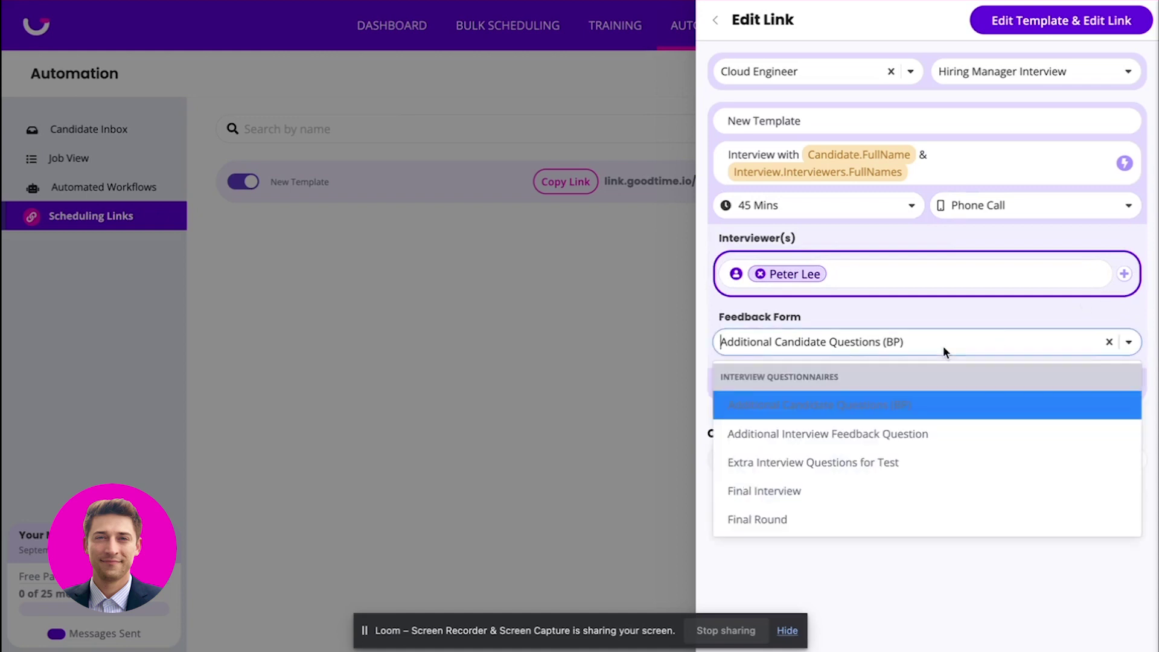
pyautogui.click(943, 345)
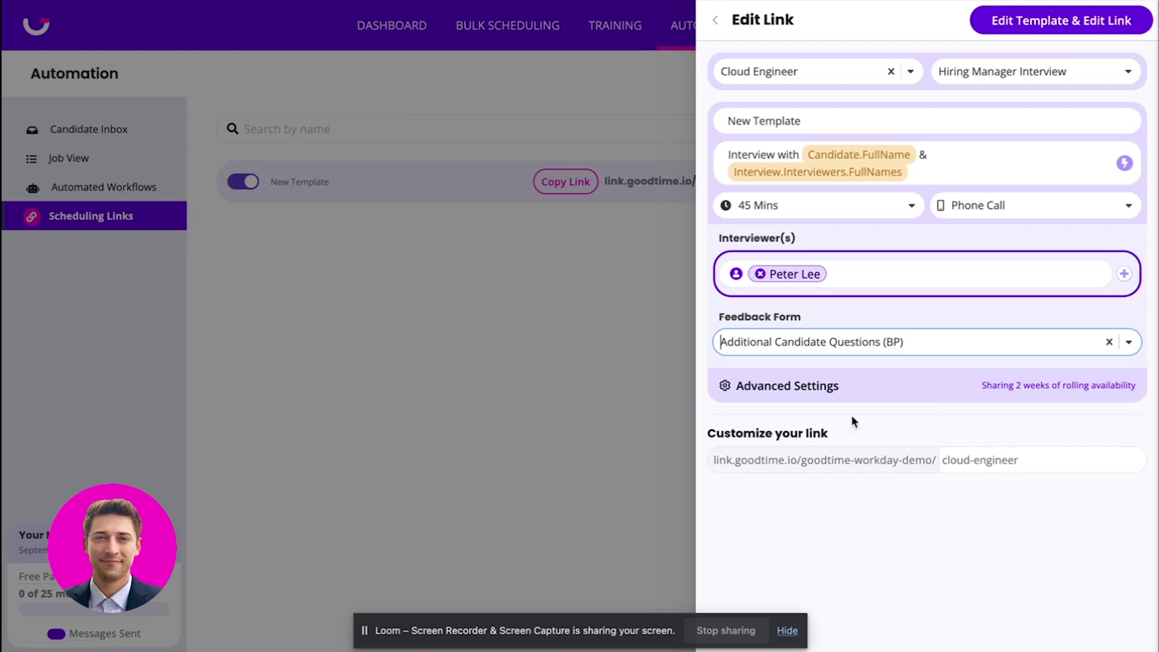
# Review the advanced availability settings, close the editor, and copy the cloud-engineer link.
pyautogui.click(812, 392)
pyautogui.scroll(-5, 865, 448)
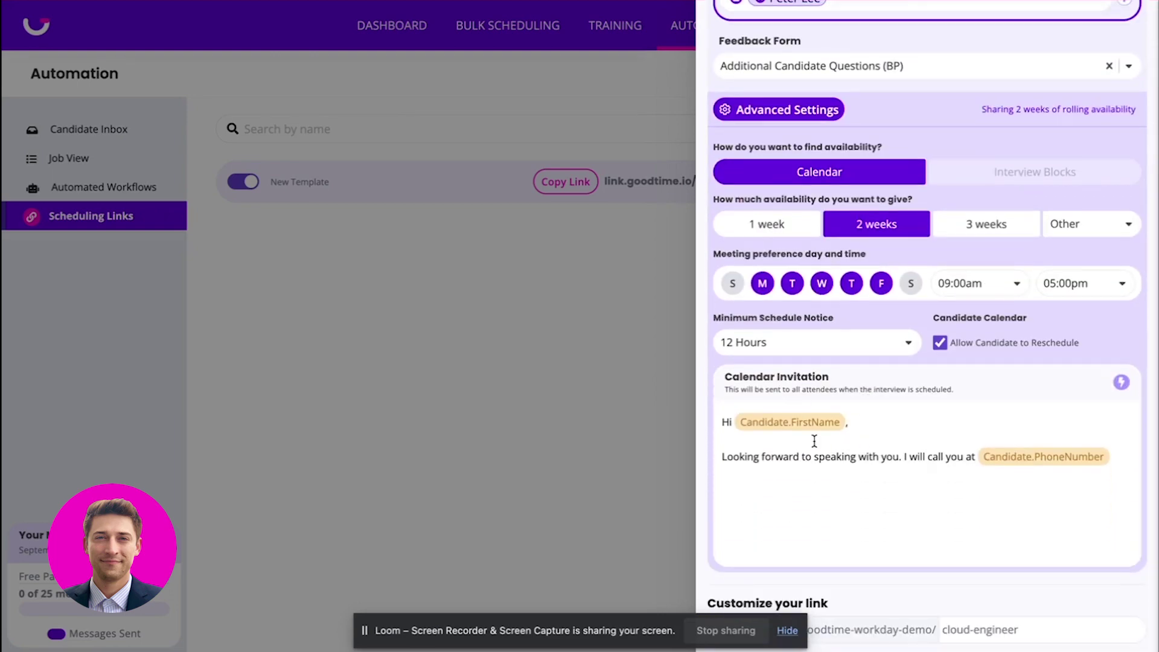
pyautogui.scroll(1, 962, 512)
pyautogui.scroll(1, 962, 512)
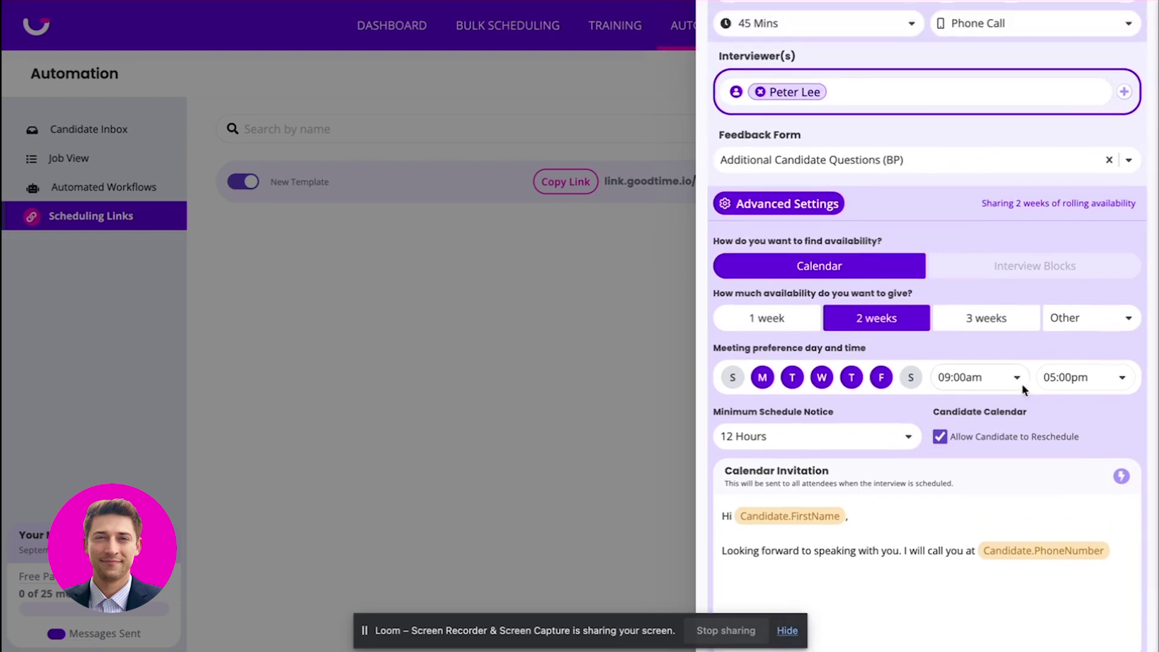
pyautogui.scroll(1, 936, 336)
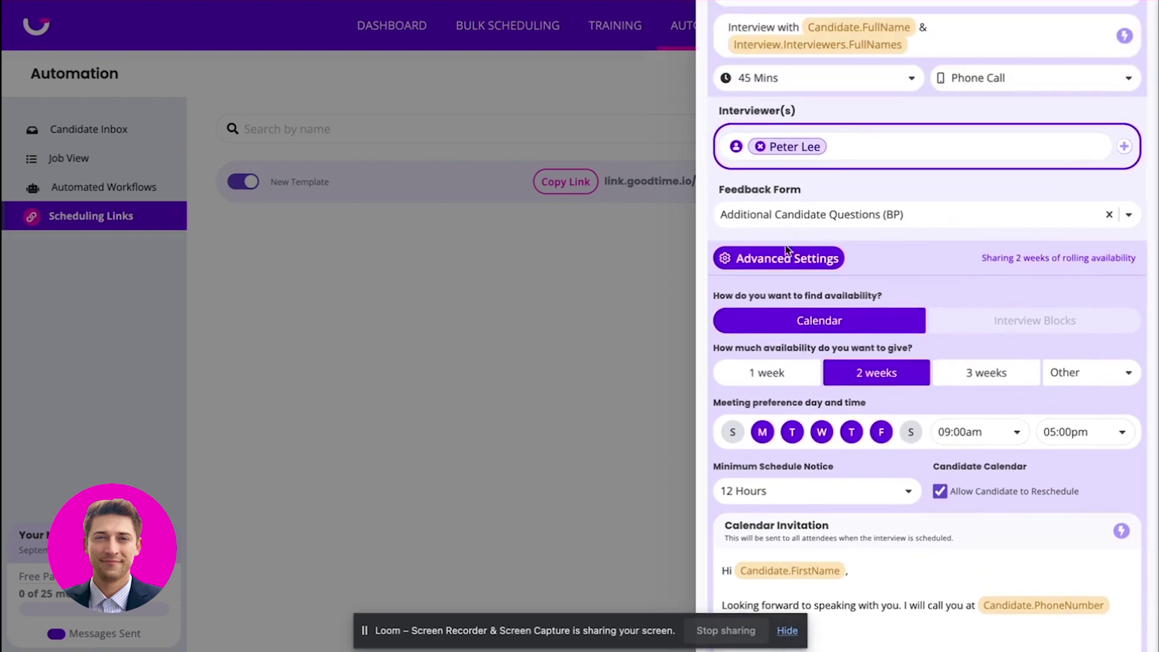
pyautogui.click(770, 256)
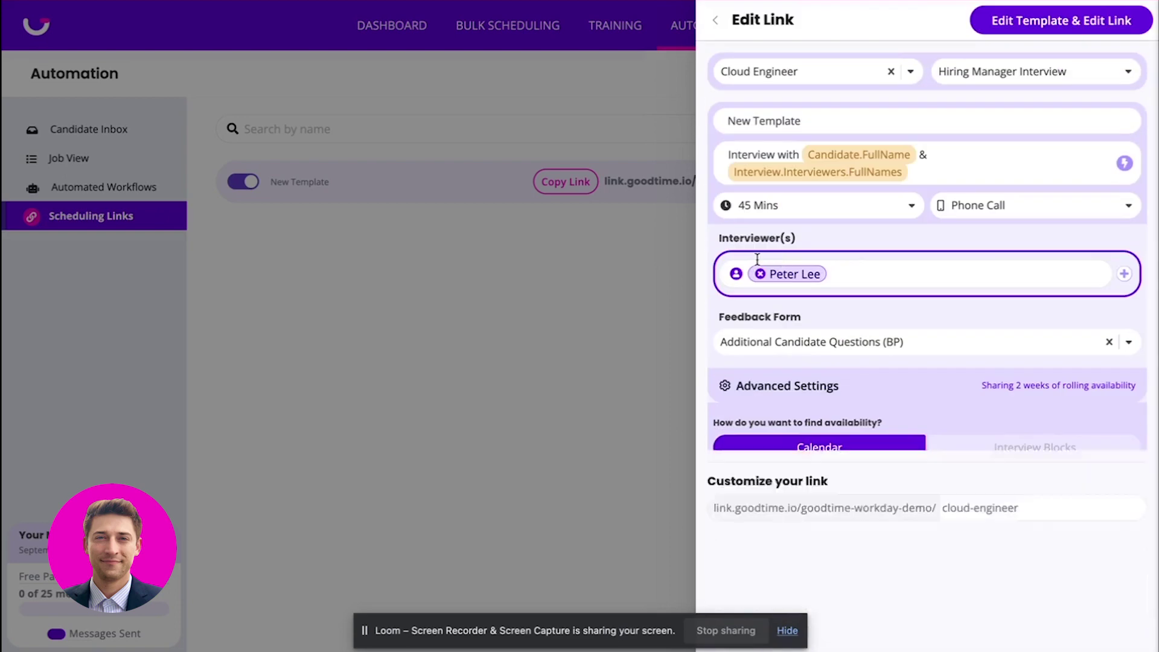
pyautogui.click(575, 334)
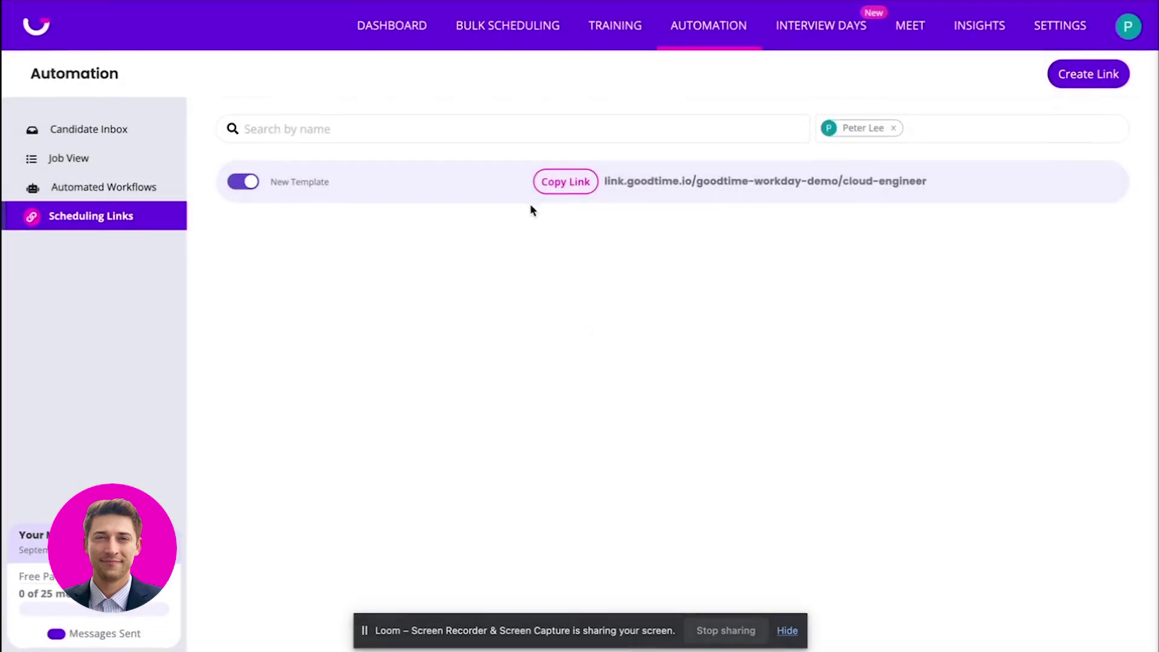
pyautogui.click(563, 185)
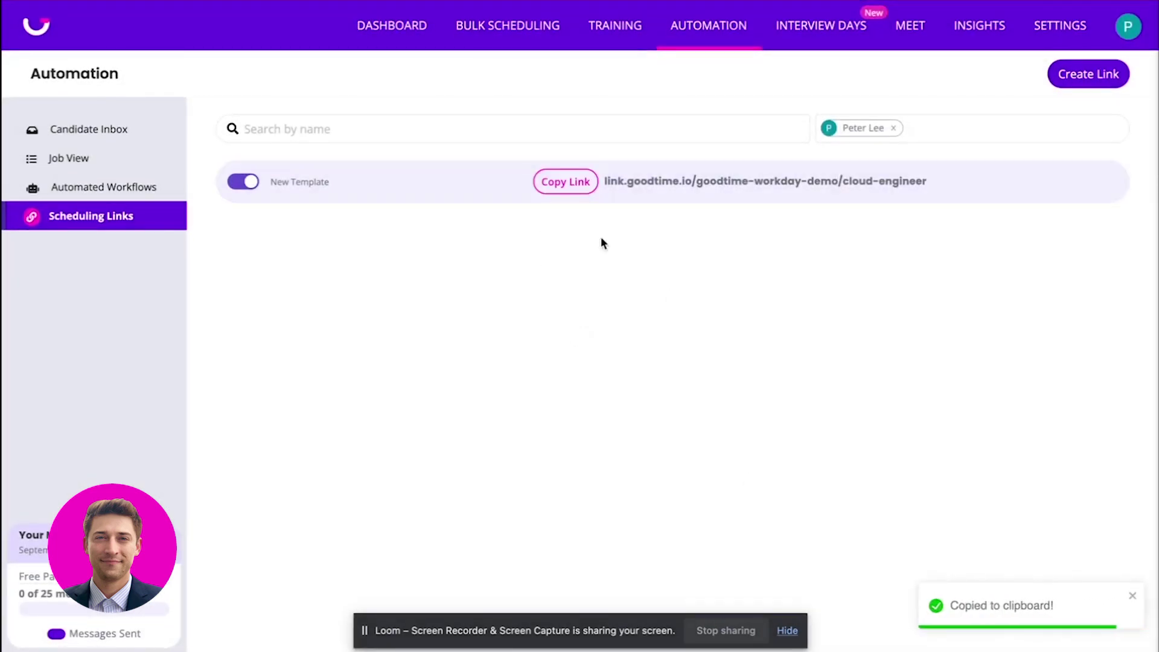
# Load the copied scheduling link in a new tab and enter the candidate's first and last name.
pyautogui.hotkey('ctrl', 't')
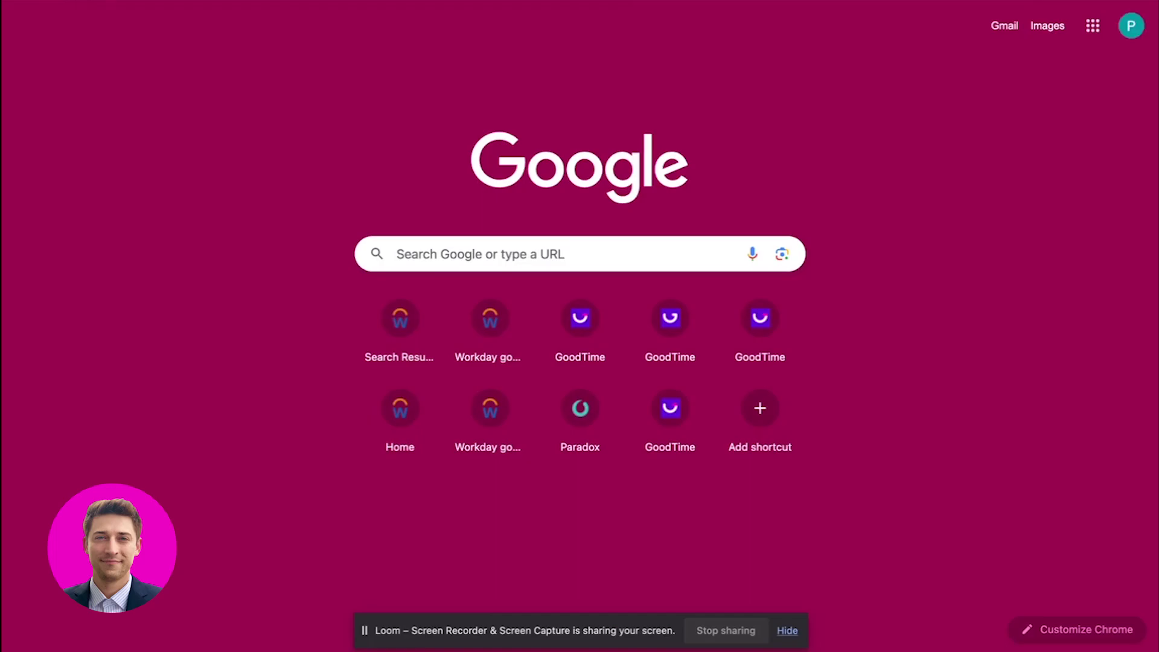
pyautogui.hotkey('ctrl', 'v')
pyautogui.press('Return')
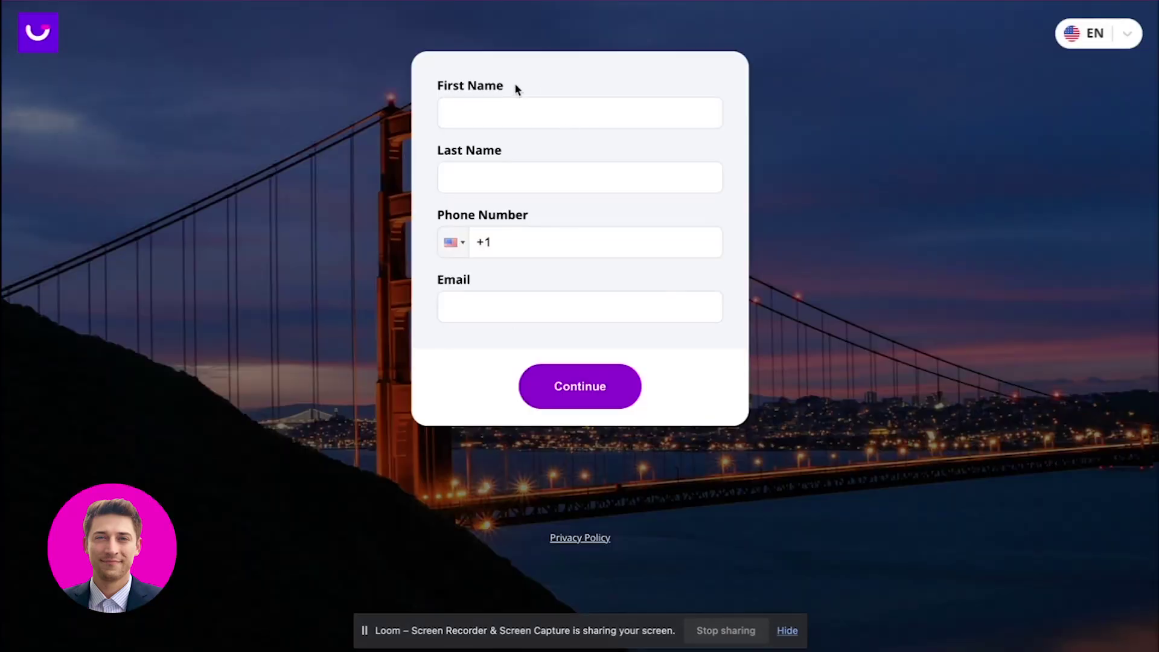
pyautogui.click(512, 121)
pyautogui.press('Tab')
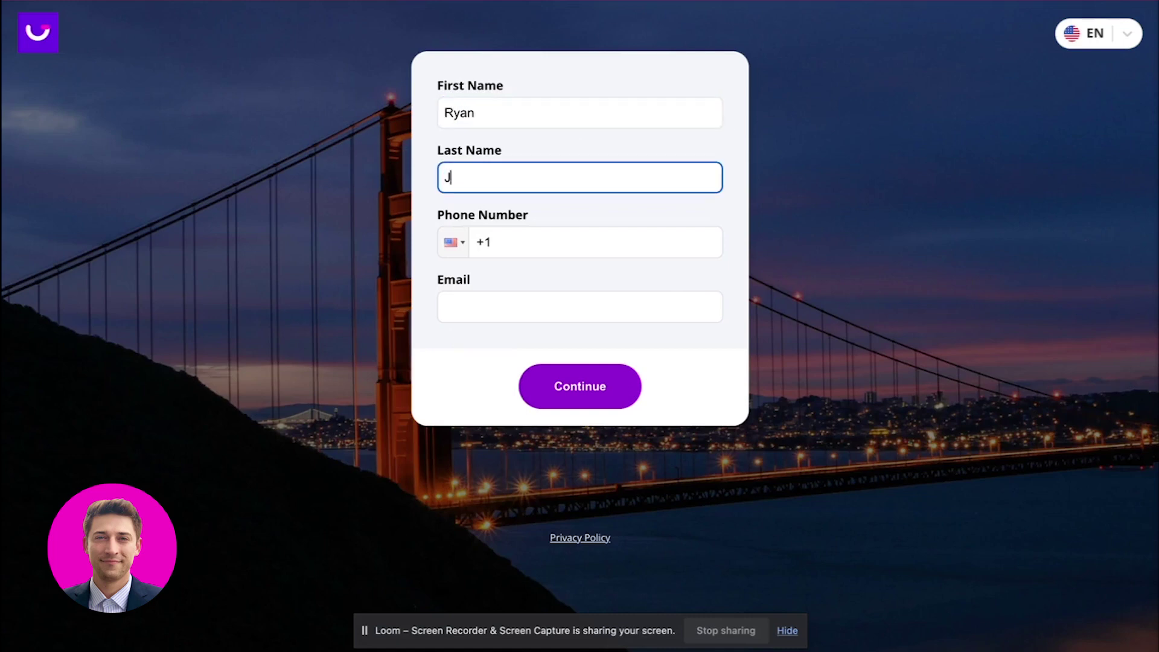
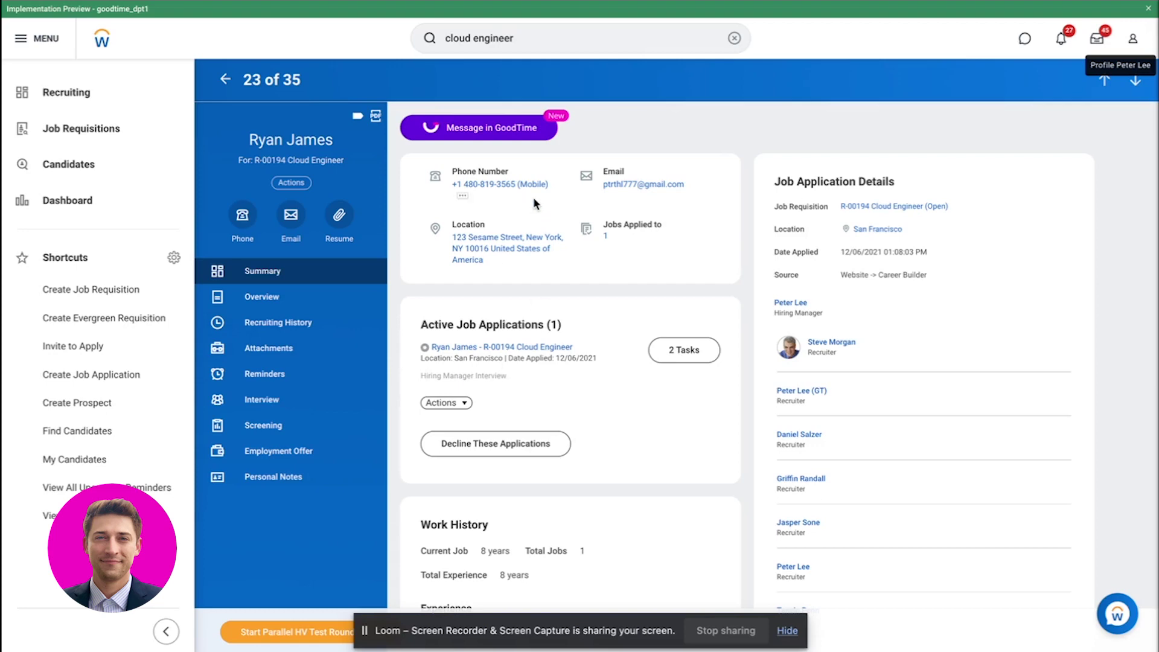
# Paste the candidate's e-mail copied from Workday, add their phone number, and submit the form.
pyautogui.rightClick(633, 188)
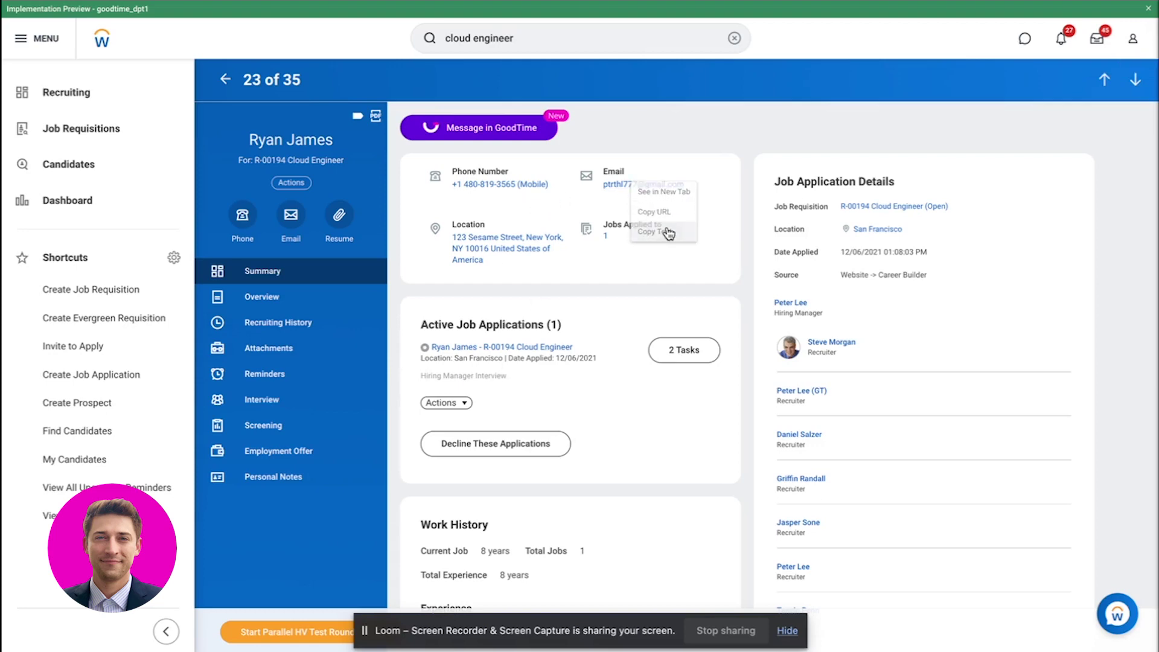
pyautogui.click(664, 233)
pyautogui.hotkey('alt', 'Tab')
pyautogui.click(496, 320)
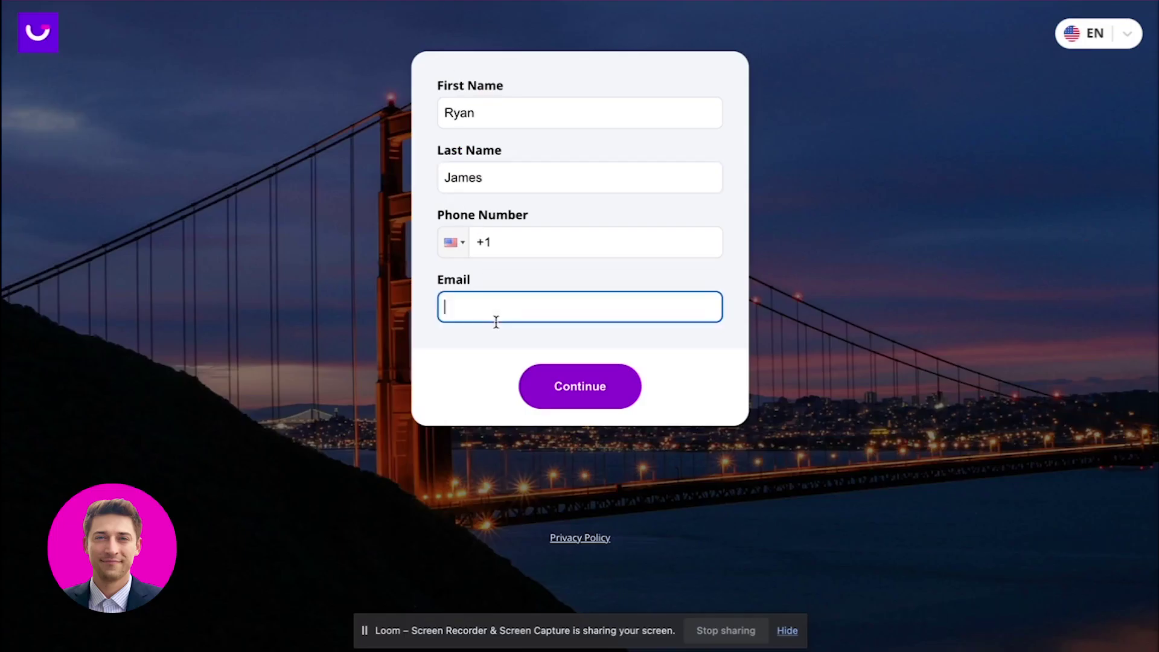
pyautogui.hotkey('ctrl', 'v')
pyautogui.click(536, 250)
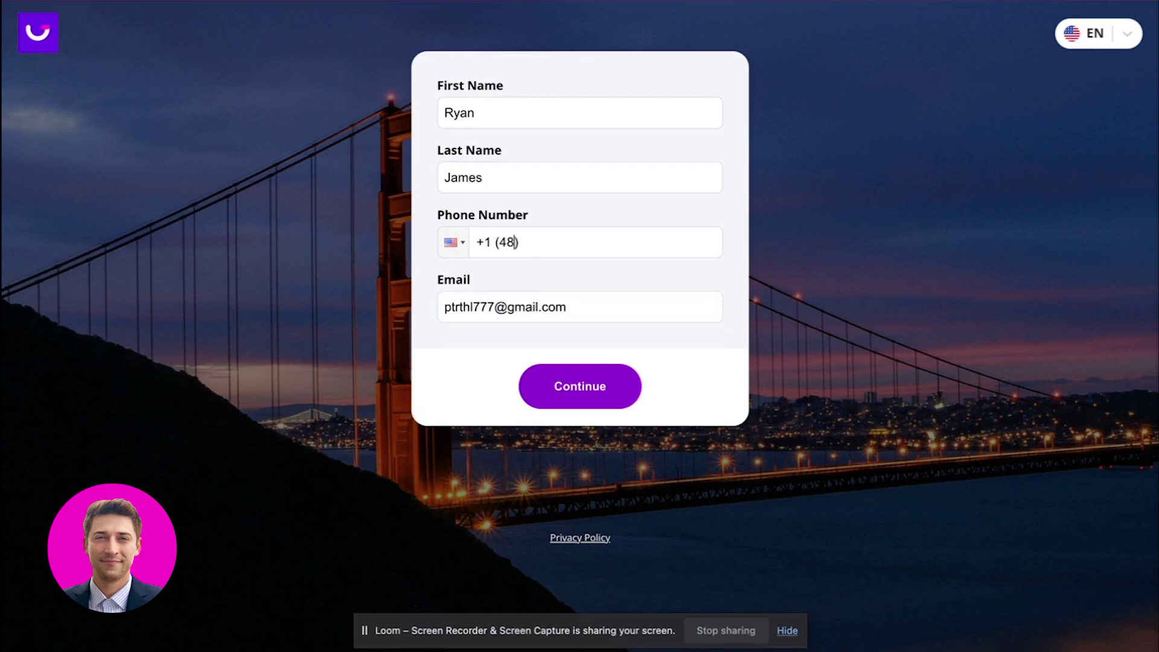
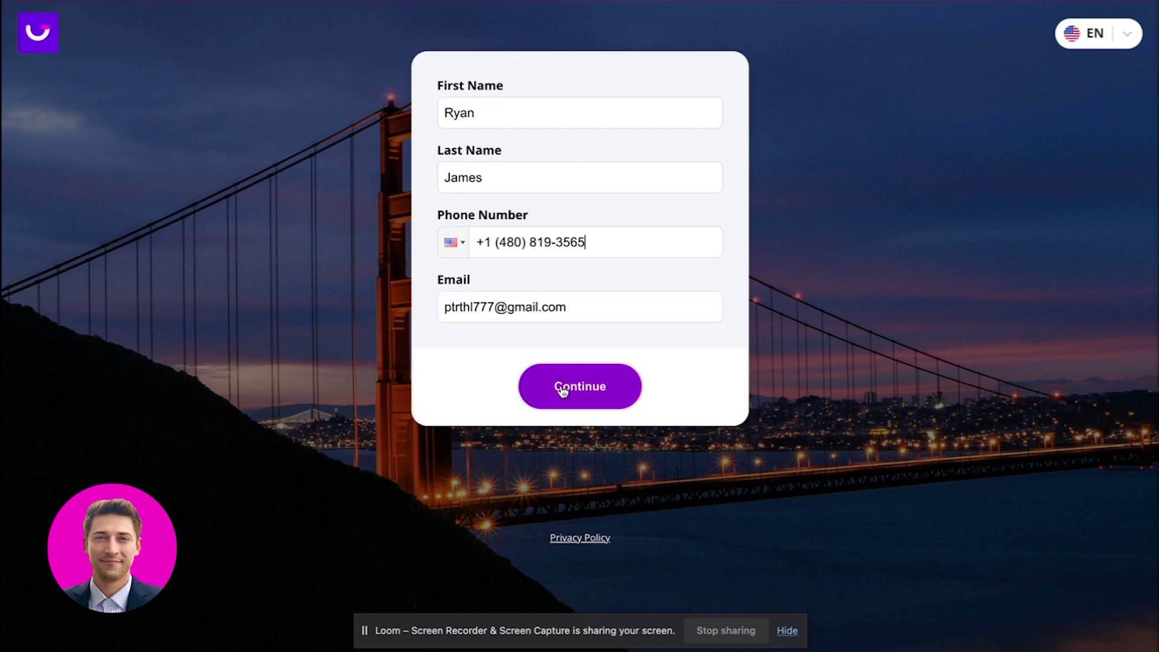
pyautogui.click(563, 393)
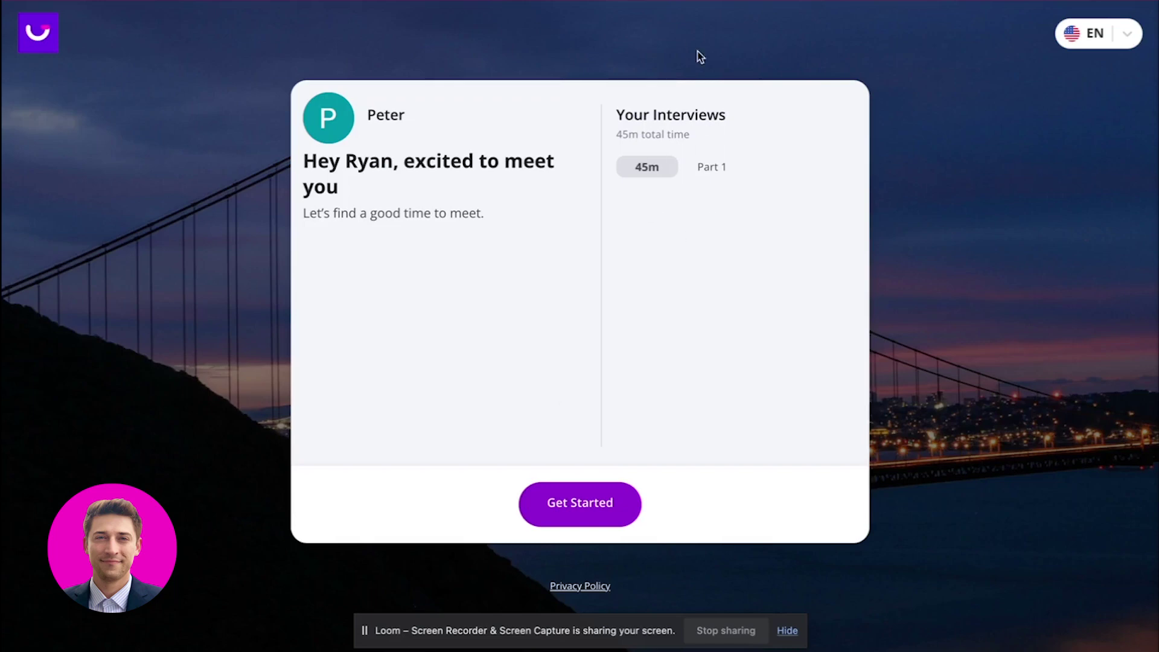
# Choose the Wednesday Oct 04, 12:00–12:45 PM slot and schedule the interview.
pyautogui.click(583, 508)
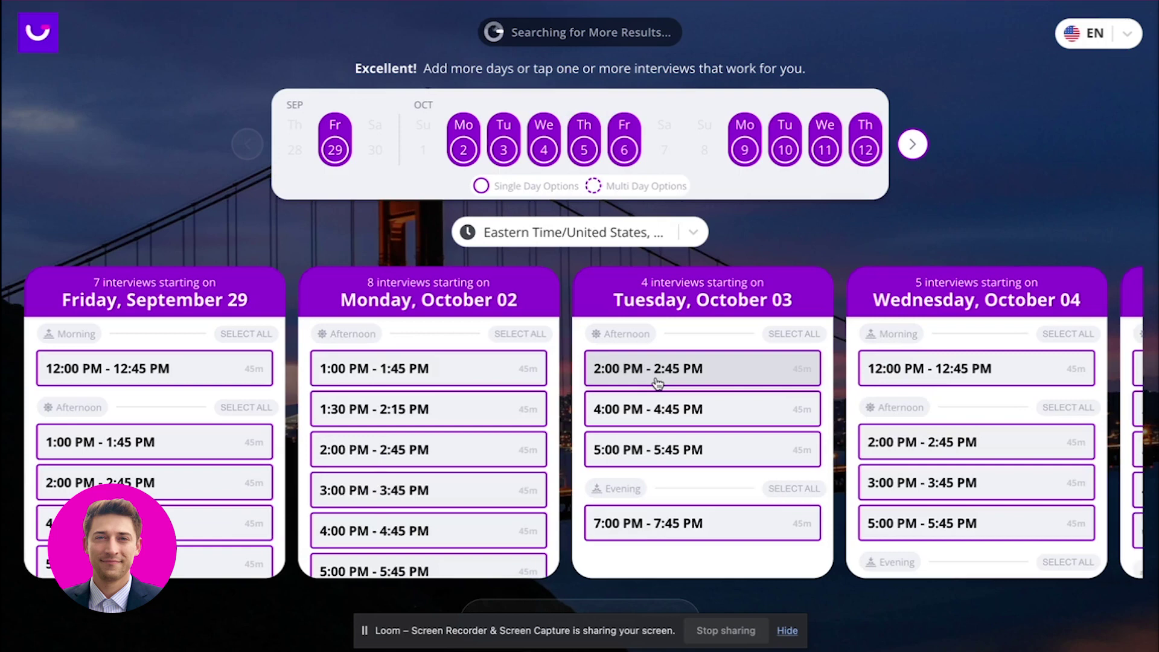
pyautogui.click(932, 368)
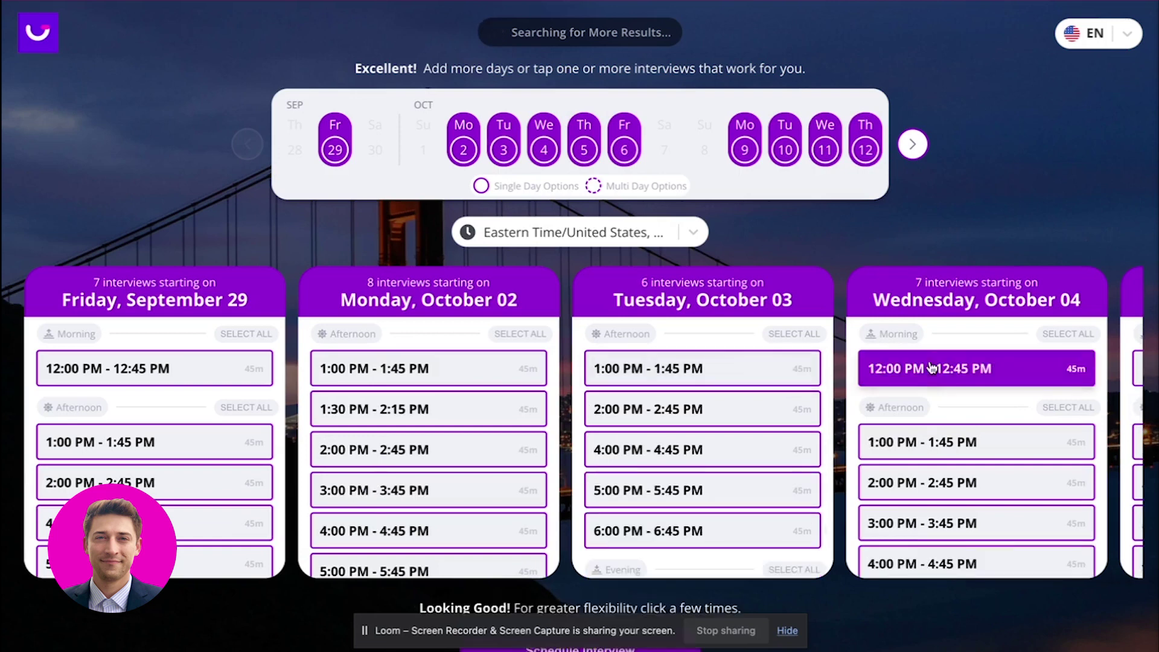
pyautogui.scroll(-1, 758, 346)
pyautogui.scroll(1, 758, 346)
pyautogui.scroll(-1, 862, 237)
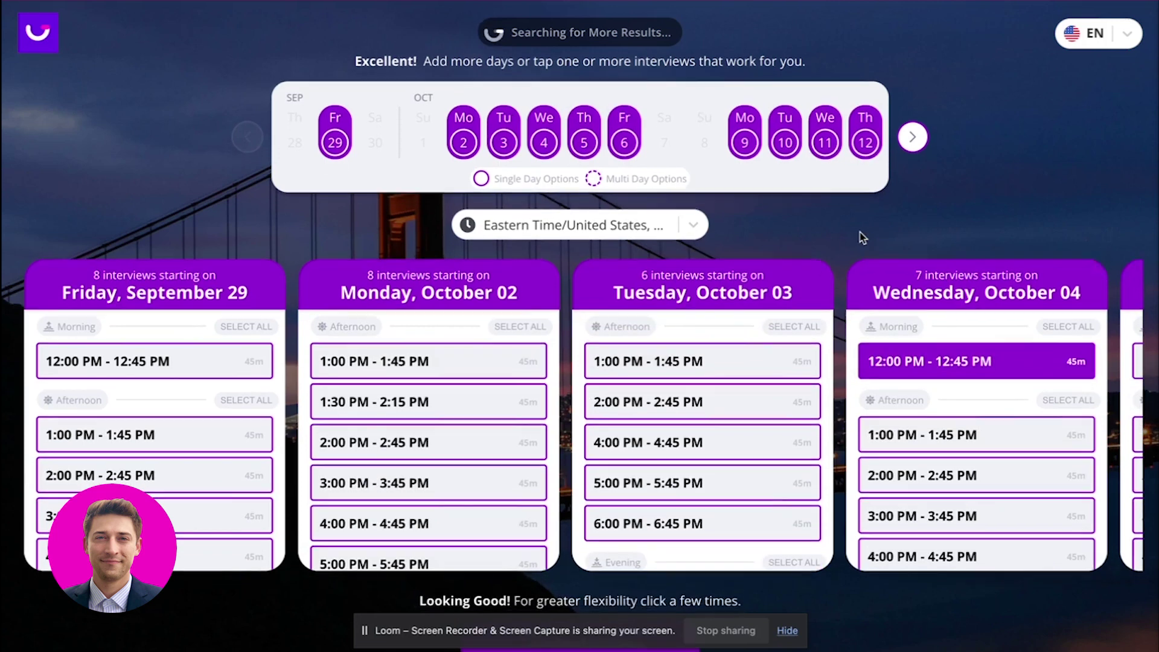
pyautogui.scroll(-1, 862, 237)
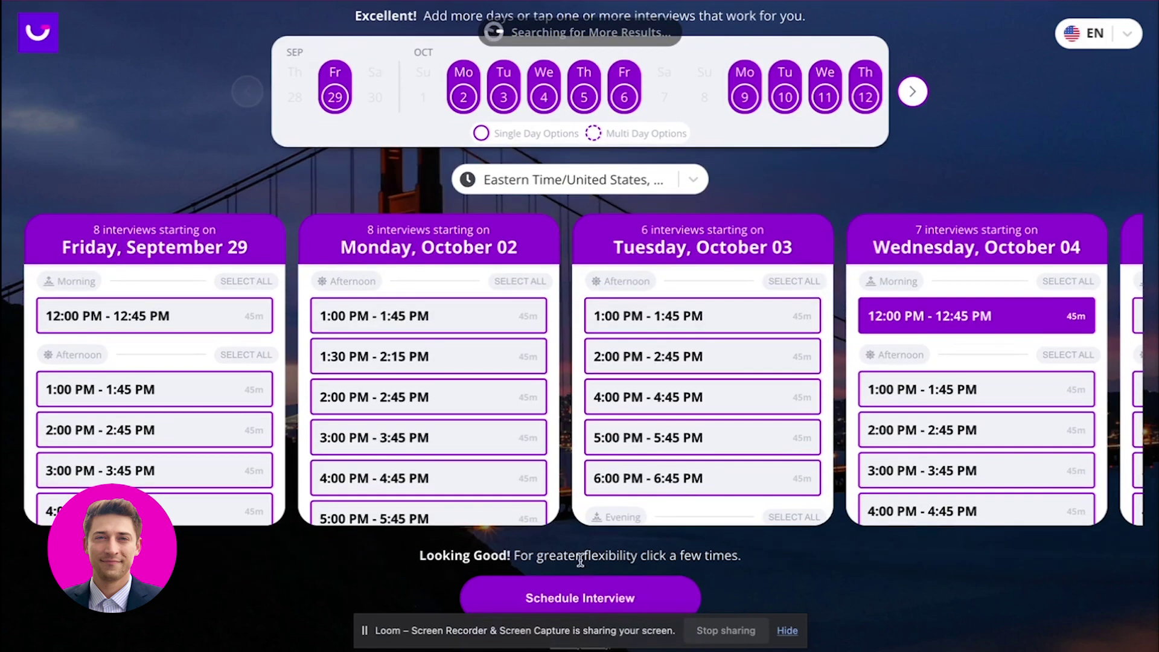
pyautogui.click(569, 596)
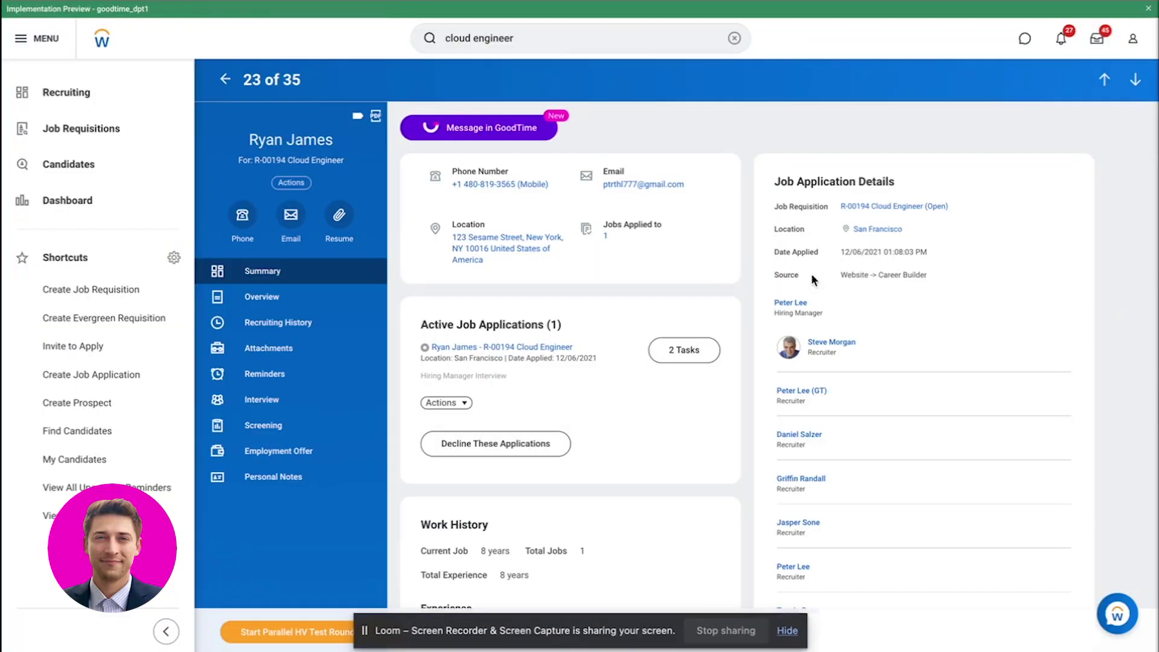
# Open the candidate's Interview section in Workday and scroll the schedule table to the Notes column.
pyautogui.click(273, 400)
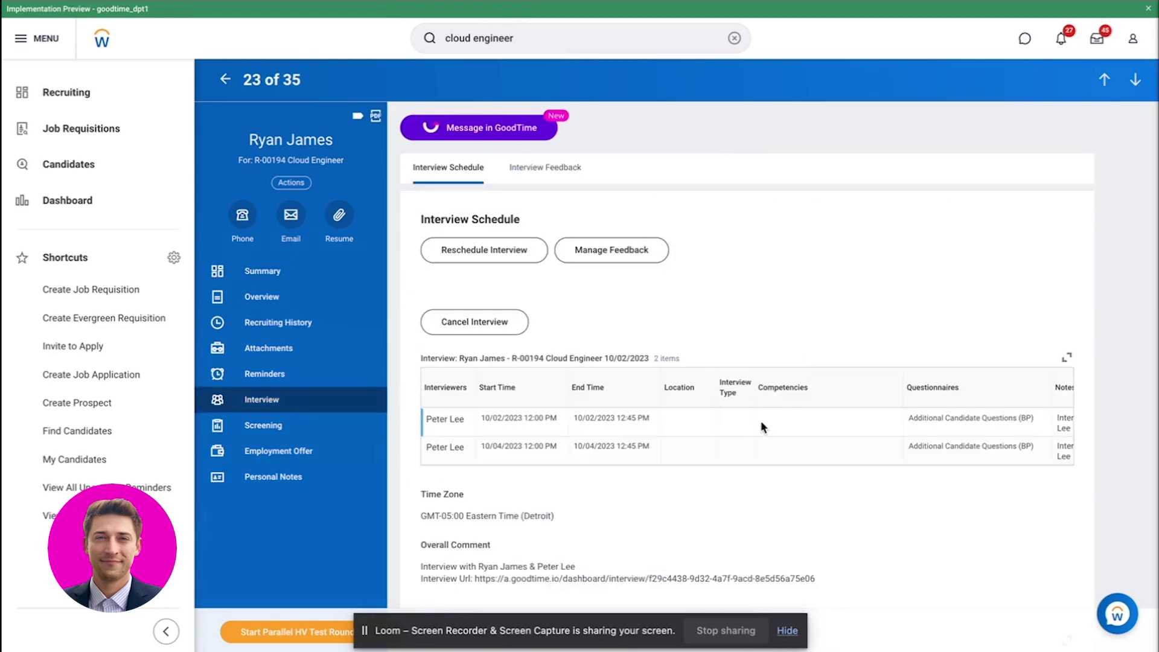
pyautogui.hscroll(3, 627, 450)
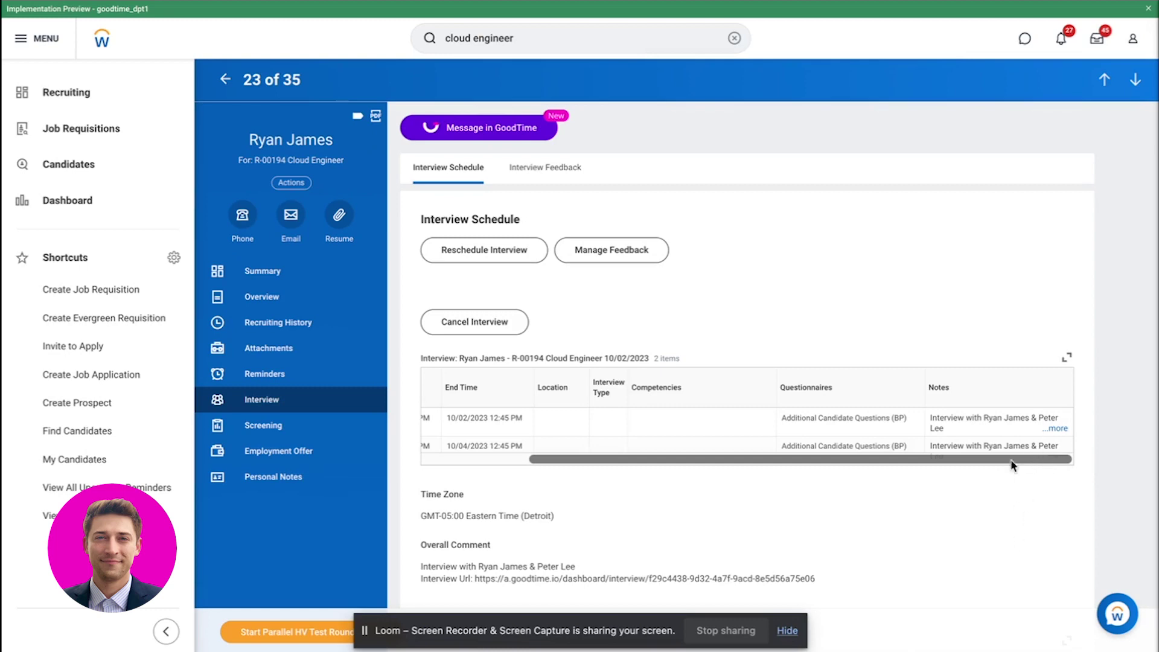
pyautogui.hscroll(-3, 841, 447)
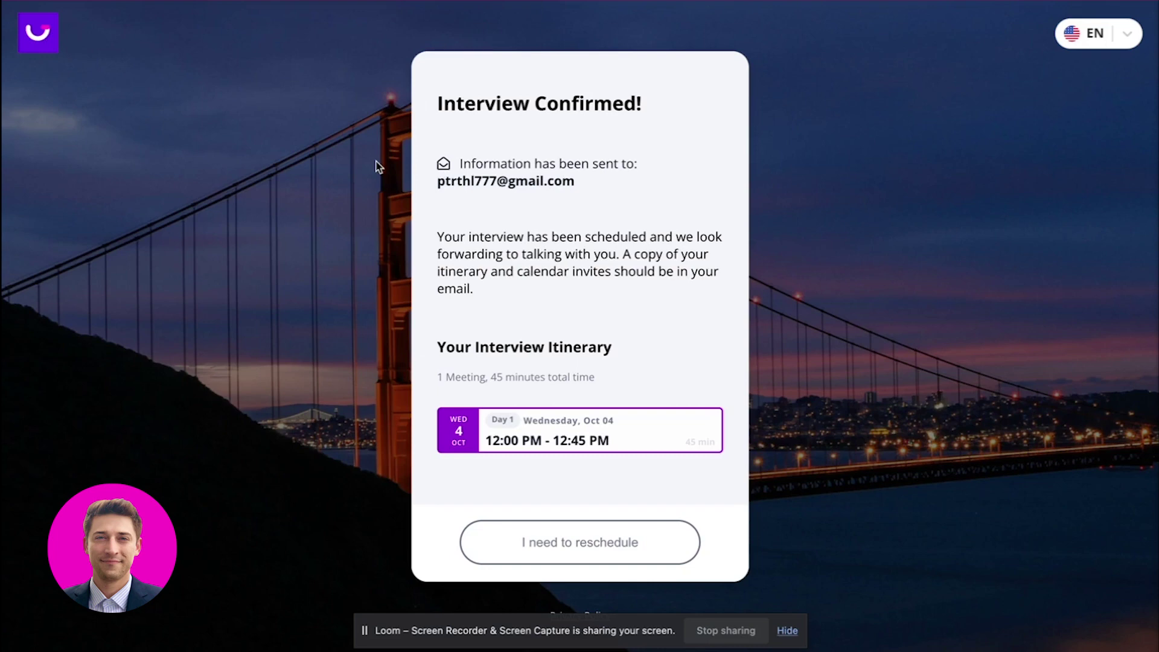
# Load a.goodtime.io/dashboard in a new tab and view, then close, the Oct 4 interview's details.
pyautogui.press('super+t')
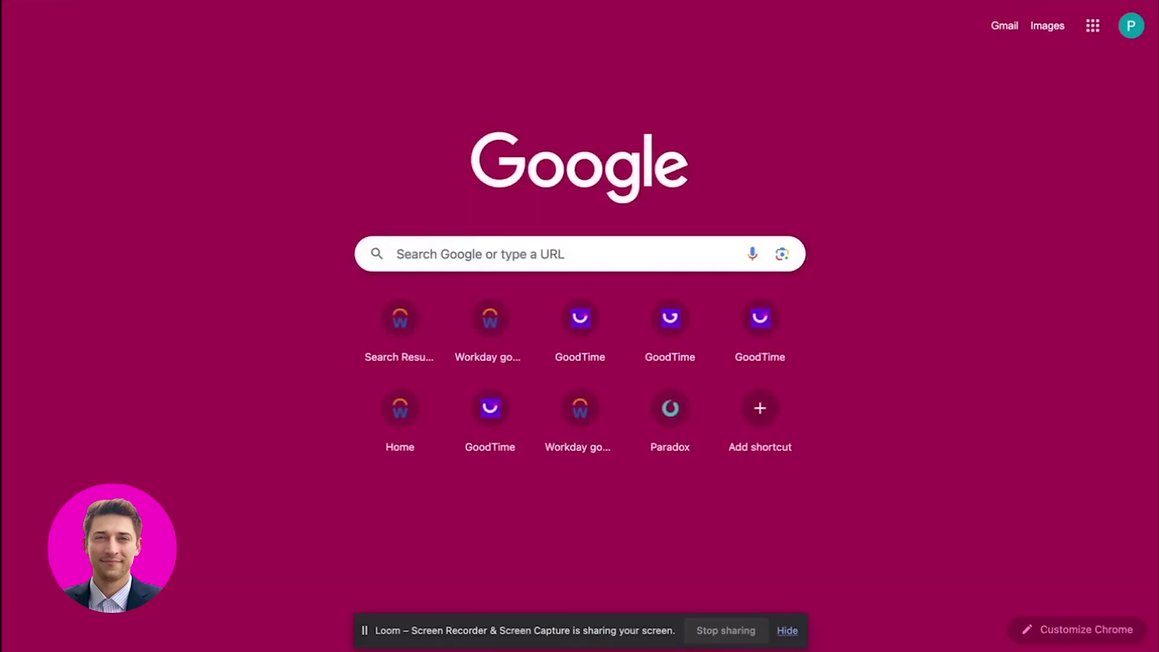
pyautogui.write('a.goodtime.io/dashboard')
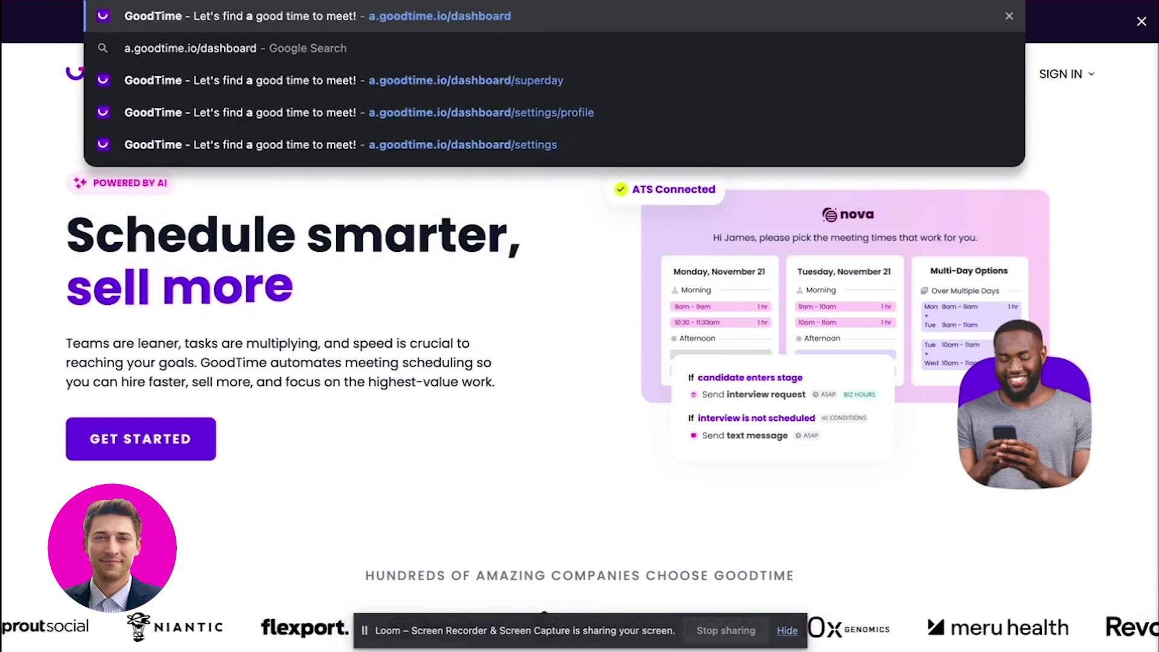
pyautogui.press('Return')
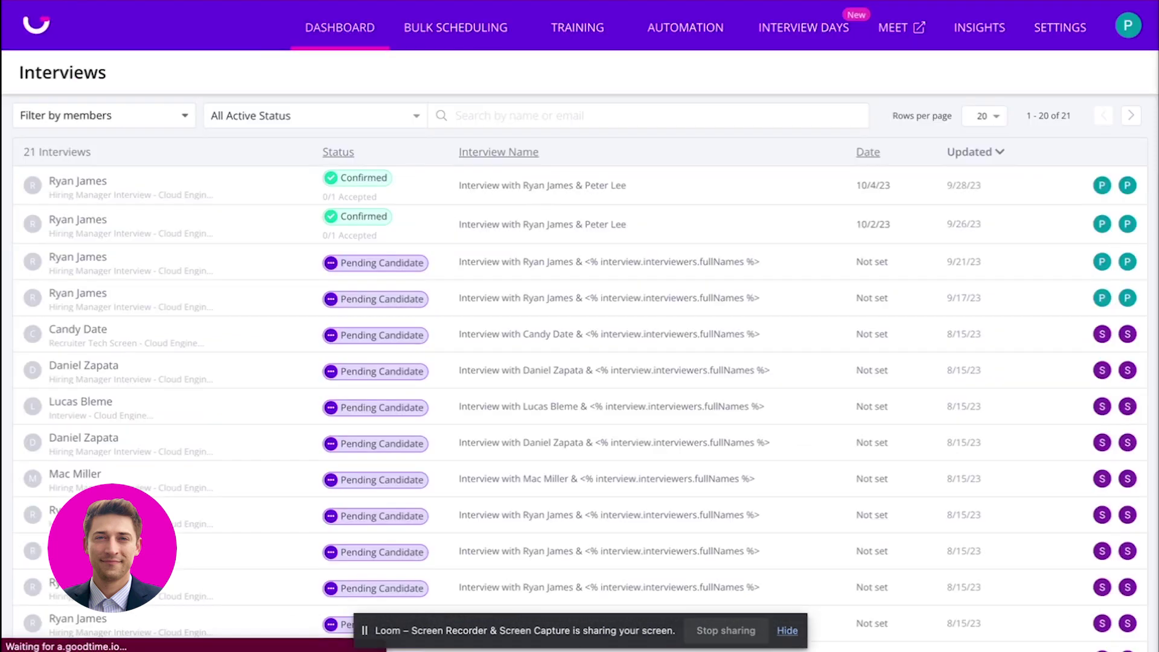
pyautogui.click(175, 191)
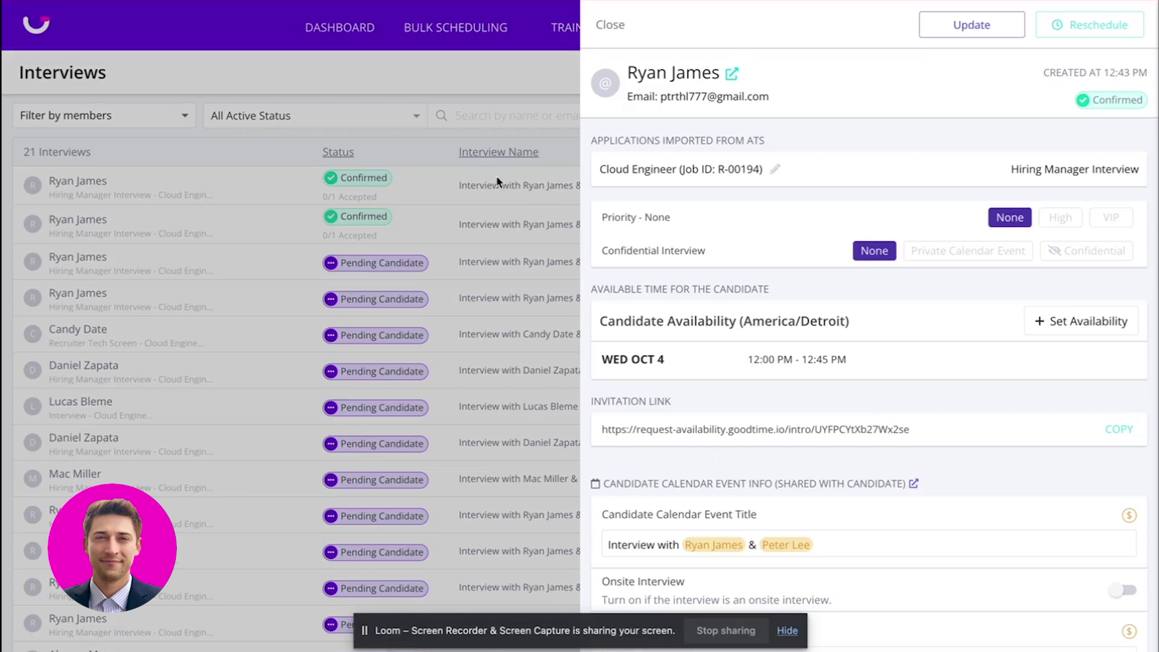
pyautogui.click(451, 91)
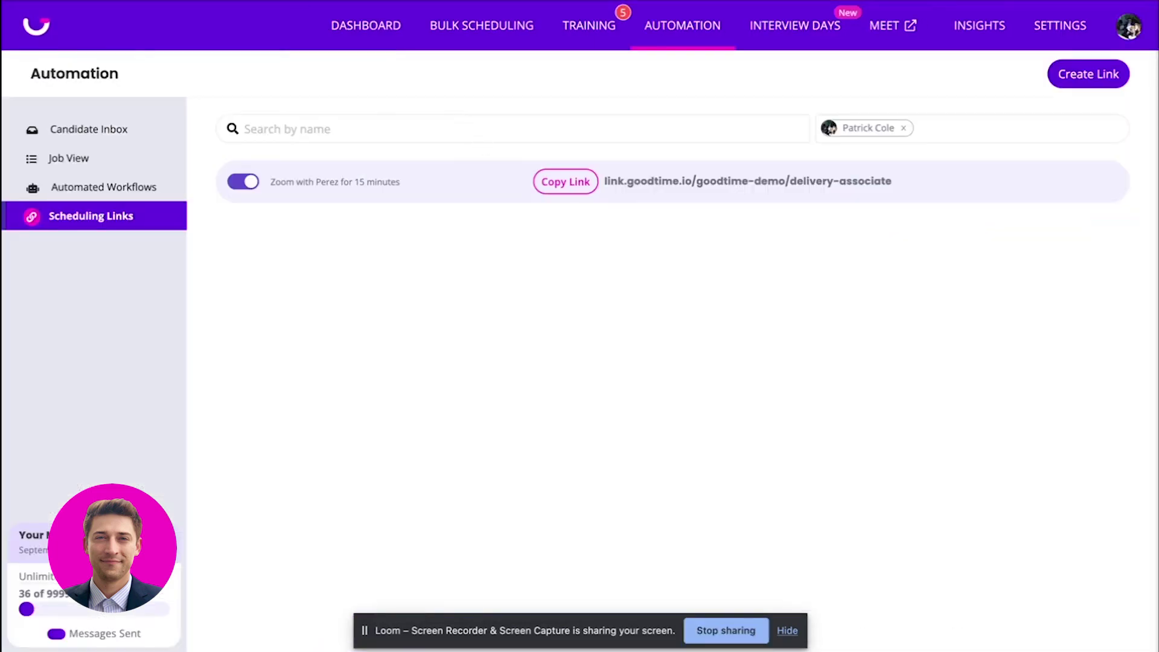
# Open the Greenhouse site (app.gr) in a new tab.
pyautogui.hotkey('ctrl', 't')
pyautogui.write('app.gr')
pyautogui.press('Return')
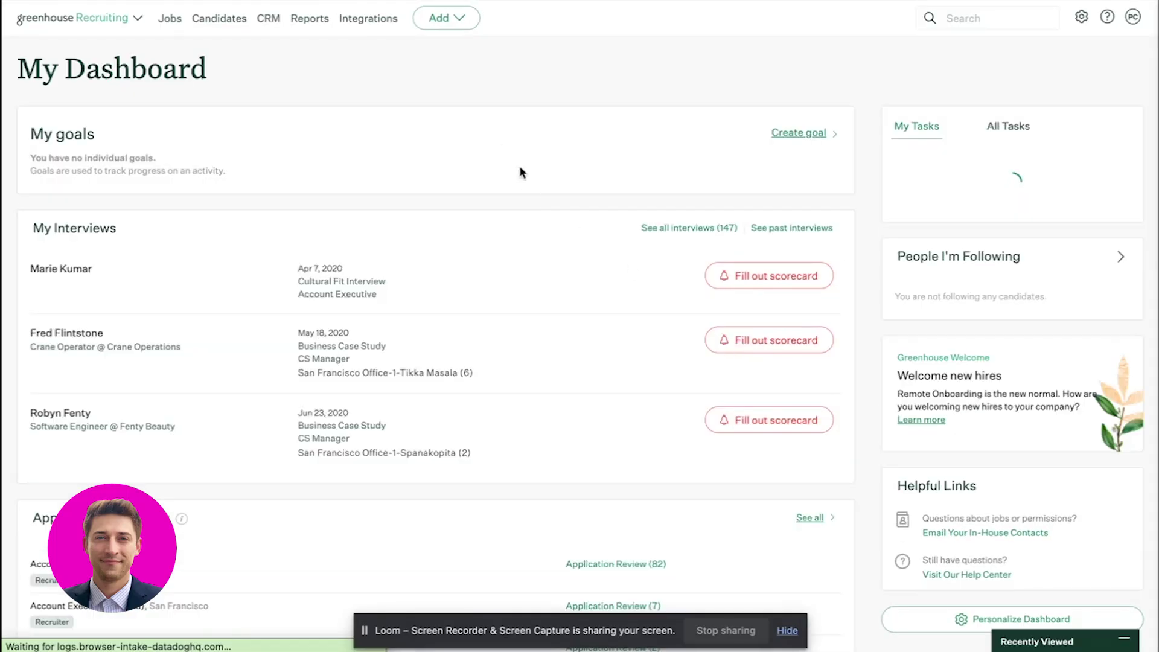
# Back in GoodTime Scheduling Links, review the delivery-associate link's settings and copy the link.
pyautogui.moveTo(308, 1)
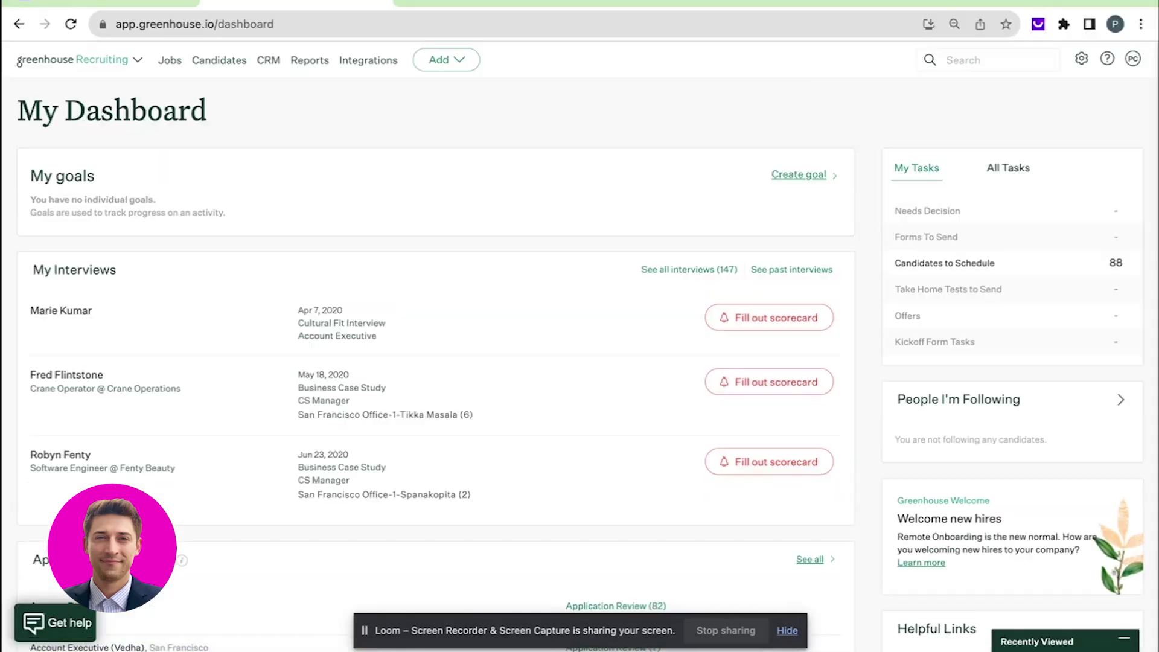
pyautogui.click(109, 5)
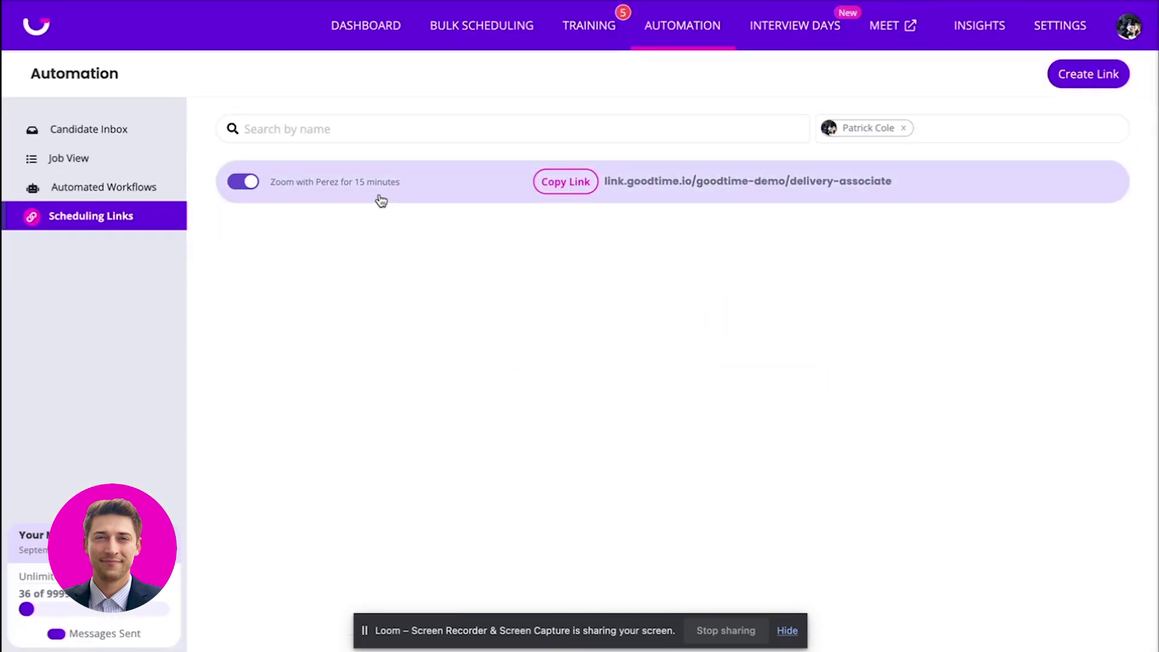
pyautogui.click(385, 172)
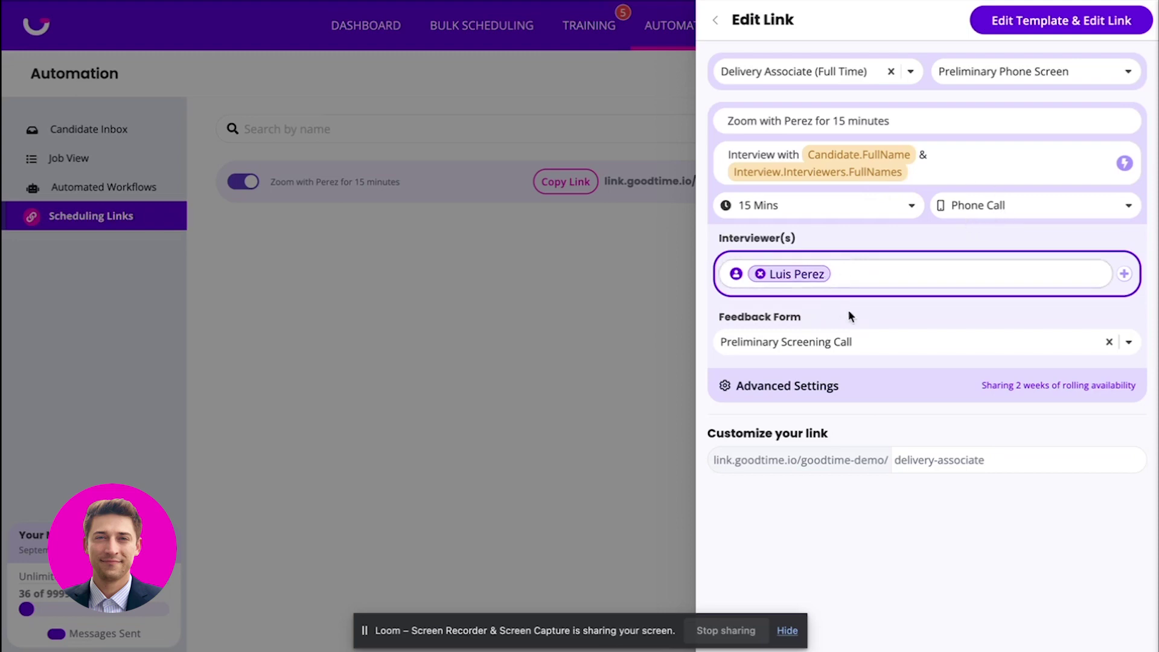
pyautogui.click(572, 397)
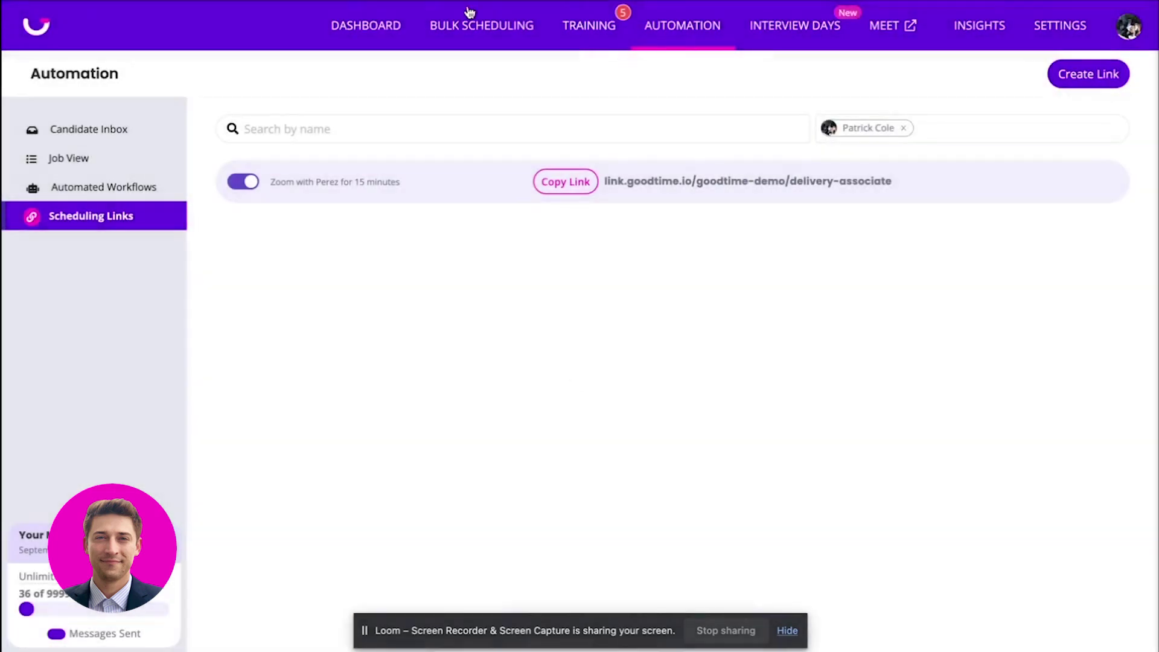
pyautogui.click(570, 181)
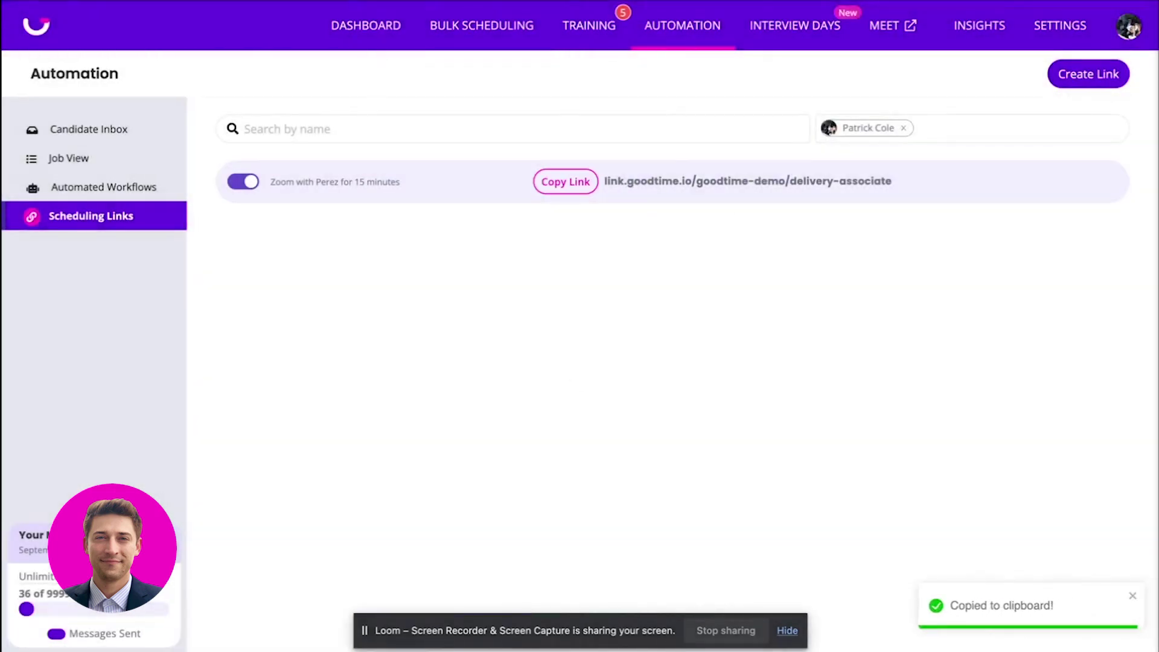
pyautogui.hotkey('ctrl', 't')
# Load the copied link and enter the candidate's first and last name, fixing a typo.
pyautogui.hotkey('ctrl', 'v')
pyautogui.press('Return')
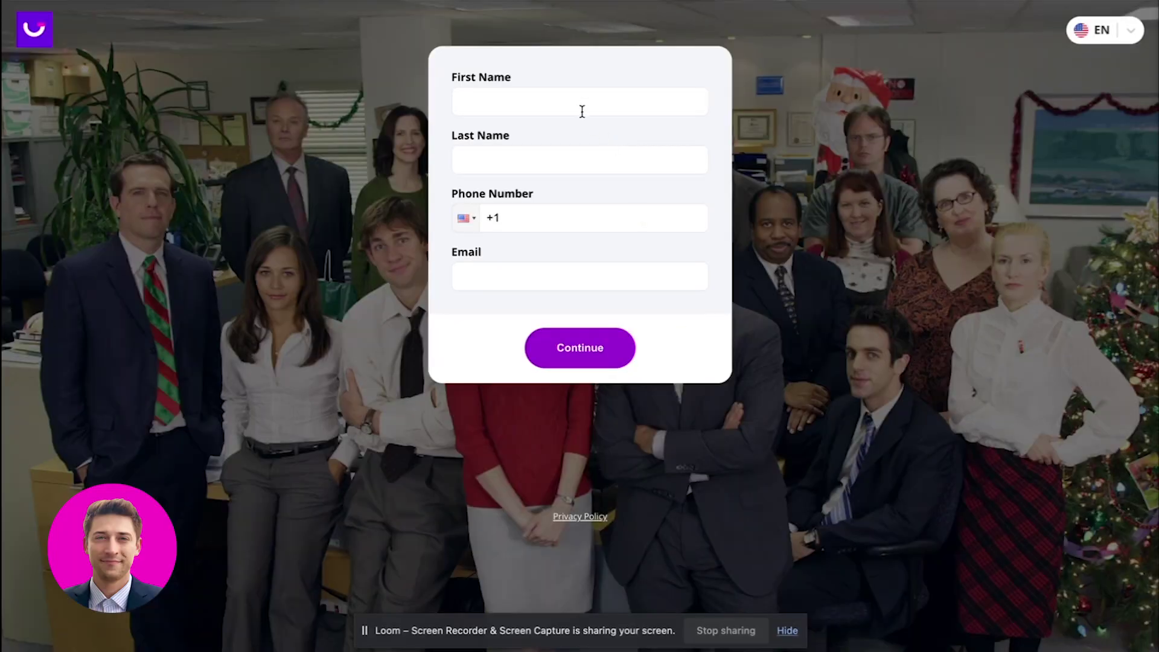
pyautogui.click(583, 104)
pyautogui.write('hel')
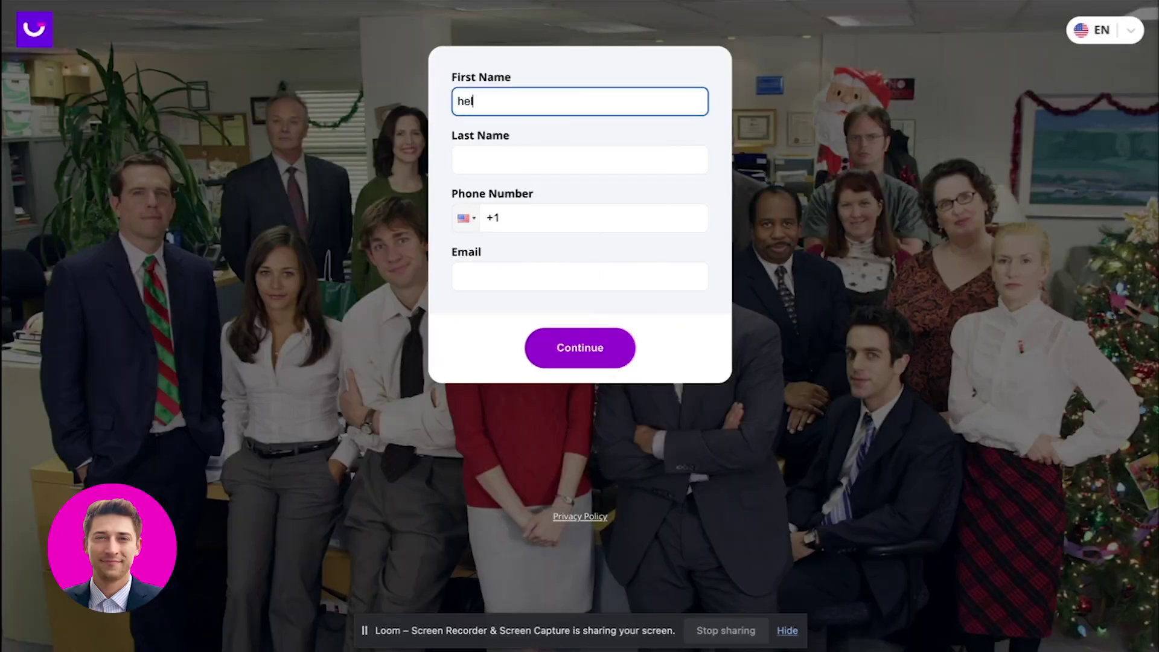
pyautogui.write('lovideofriends')
pyautogui.click(604, 147)
pyautogui.write('hellohellohel')
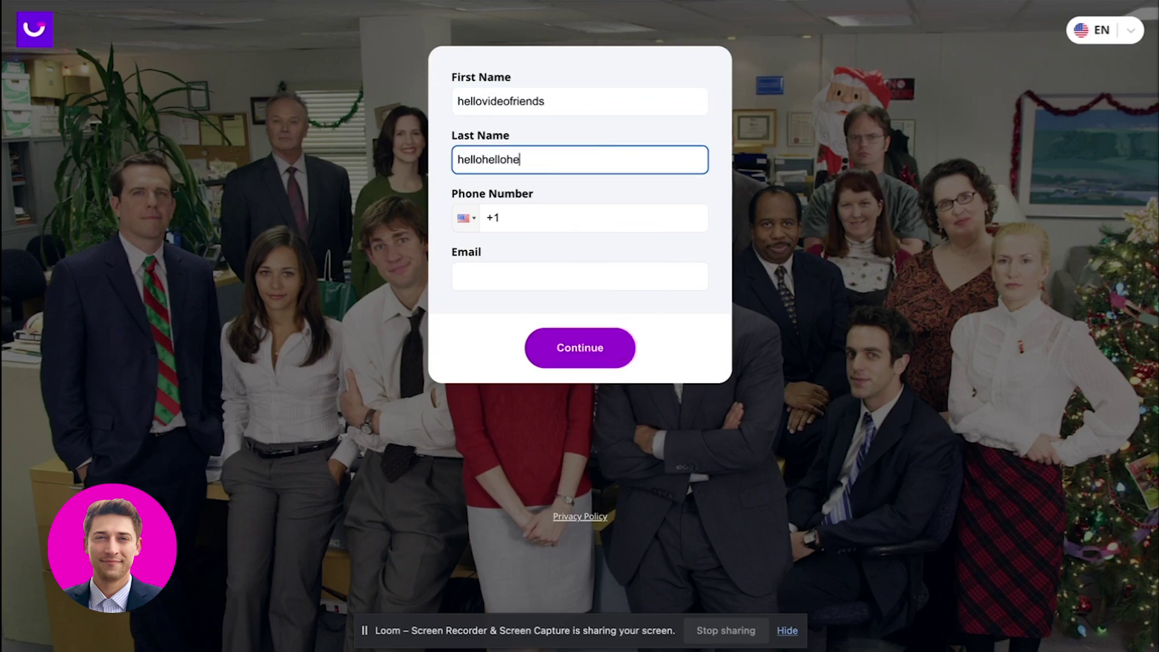
pyautogui.write('lok')
pyautogui.press('BackSpace')
pyautogui.press('BackSpace')
pyautogui.press('BackSpace')
pyautogui.write('lo')
# Fill in the candidate's phone number and e-mail address, then submit the form.
pyautogui.click(608, 217)
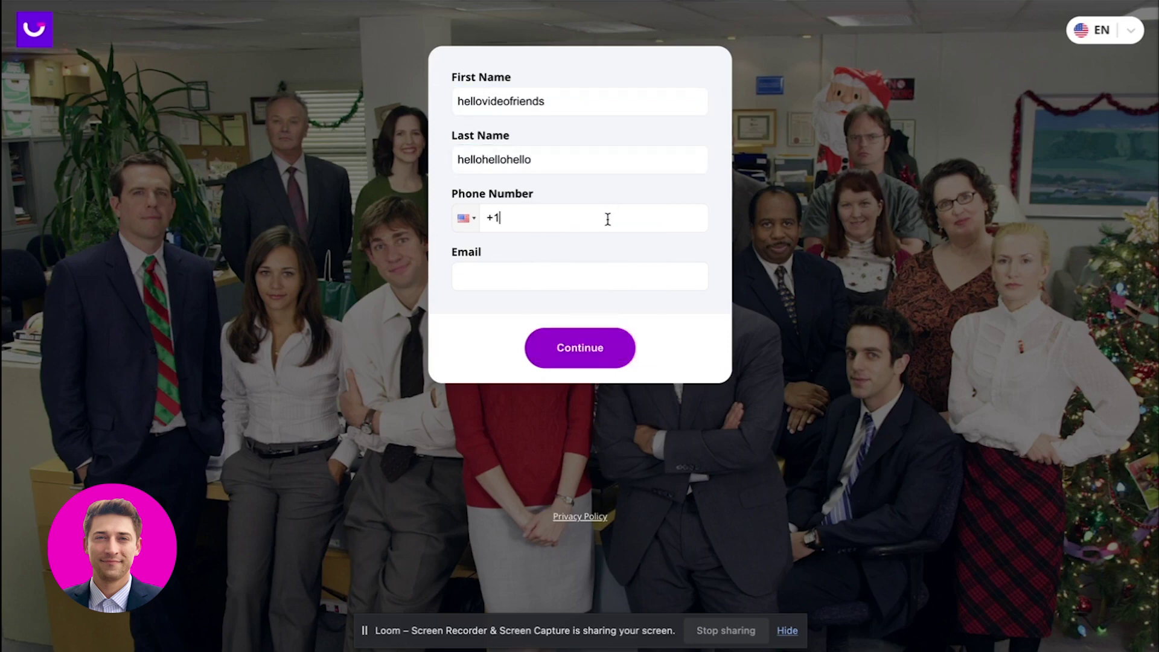
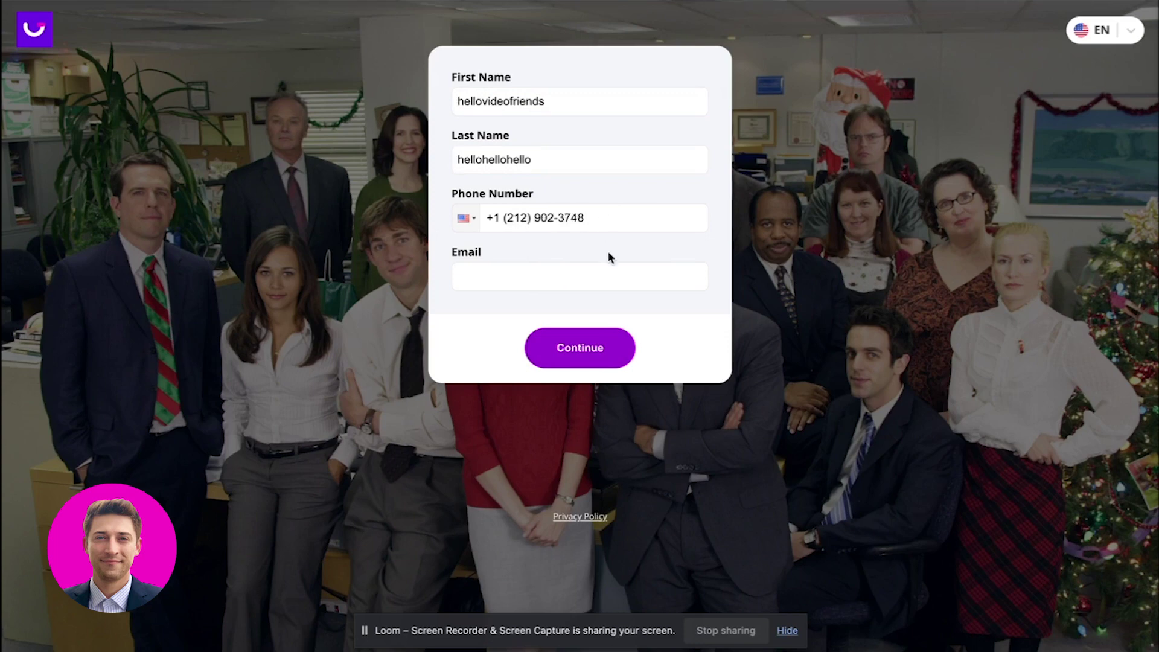
pyautogui.click(551, 285)
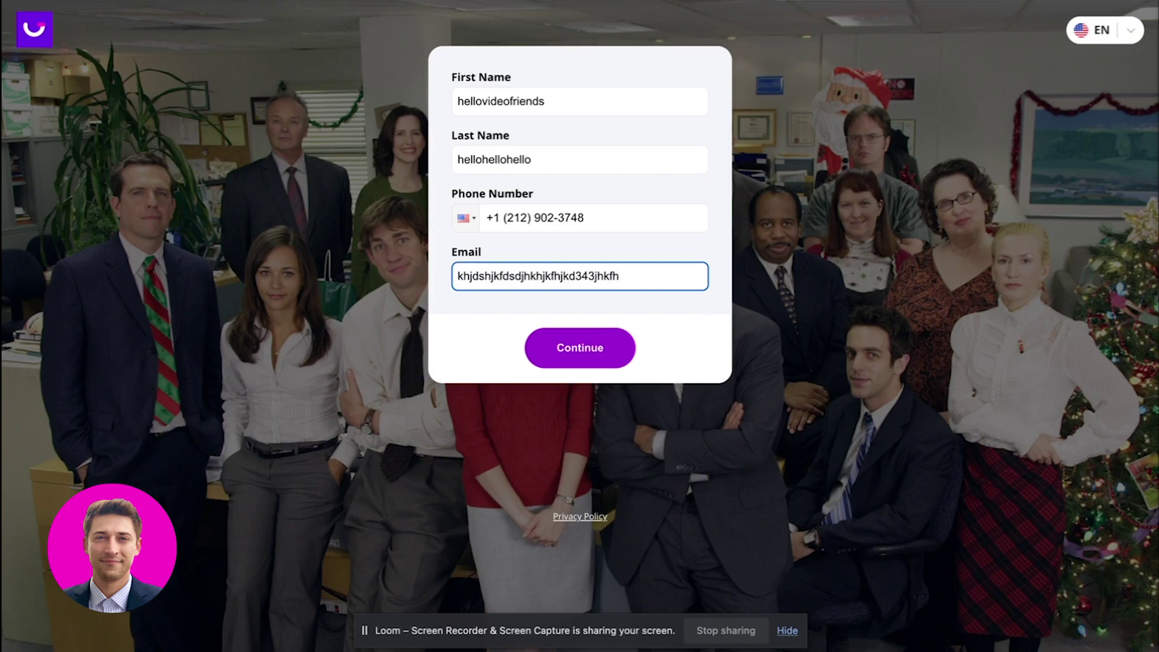
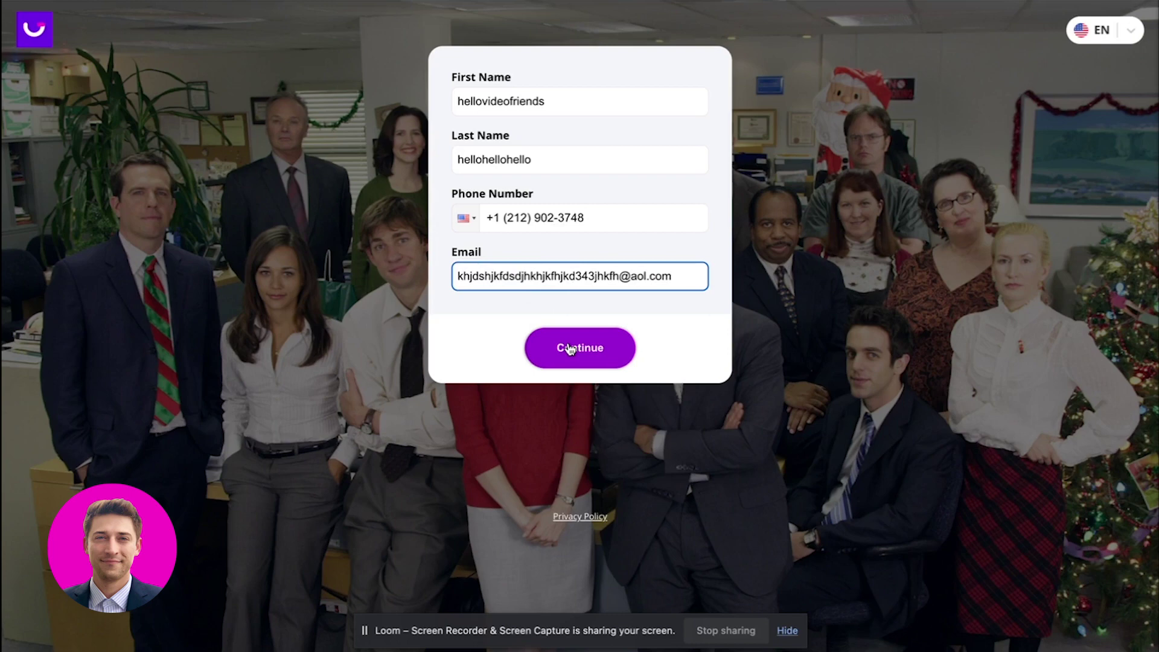
pyautogui.click(569, 349)
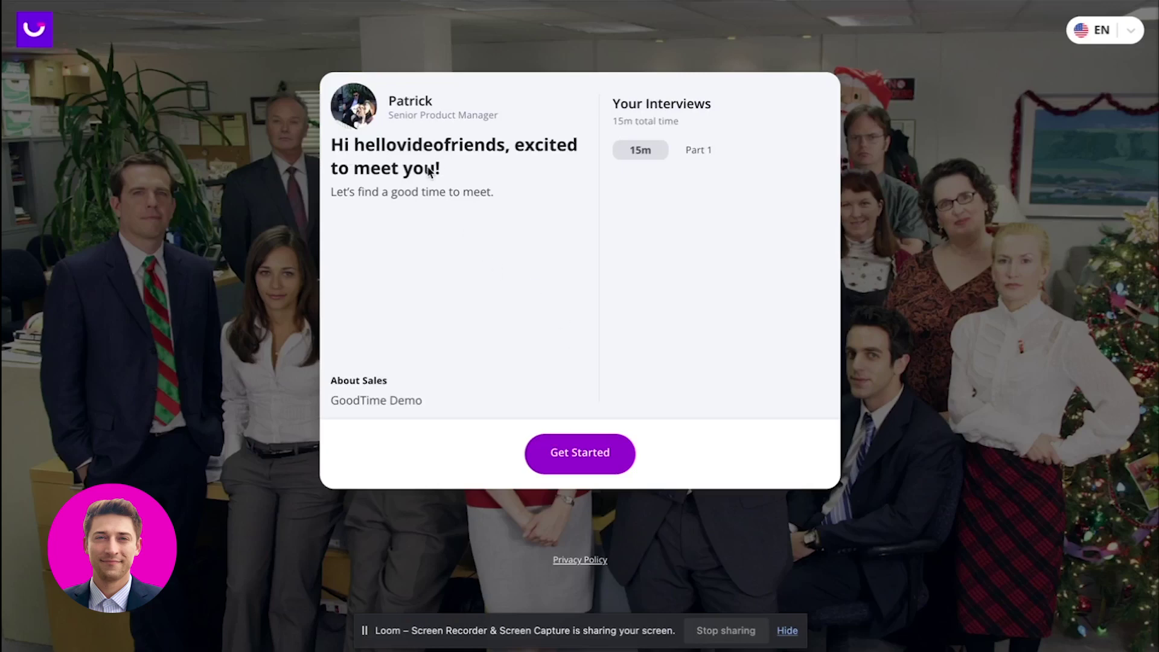
# Choose the Friday, October 06, 10:15–10:30 AM slot and schedule the interview.
pyautogui.click(598, 461)
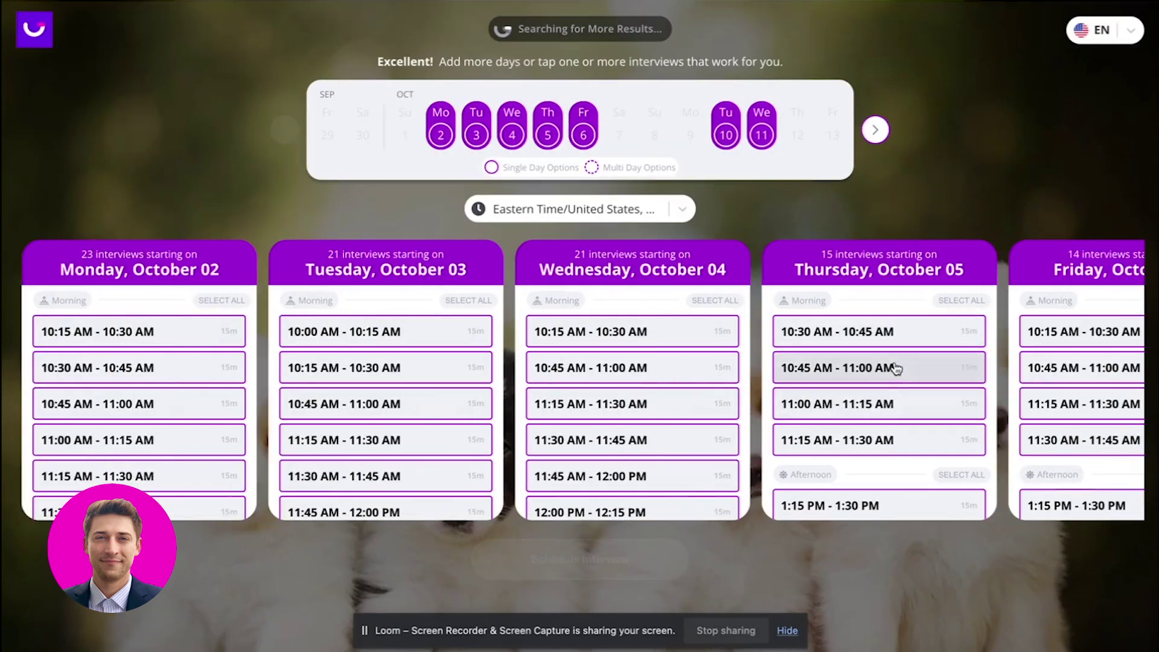
pyautogui.click(1097, 331)
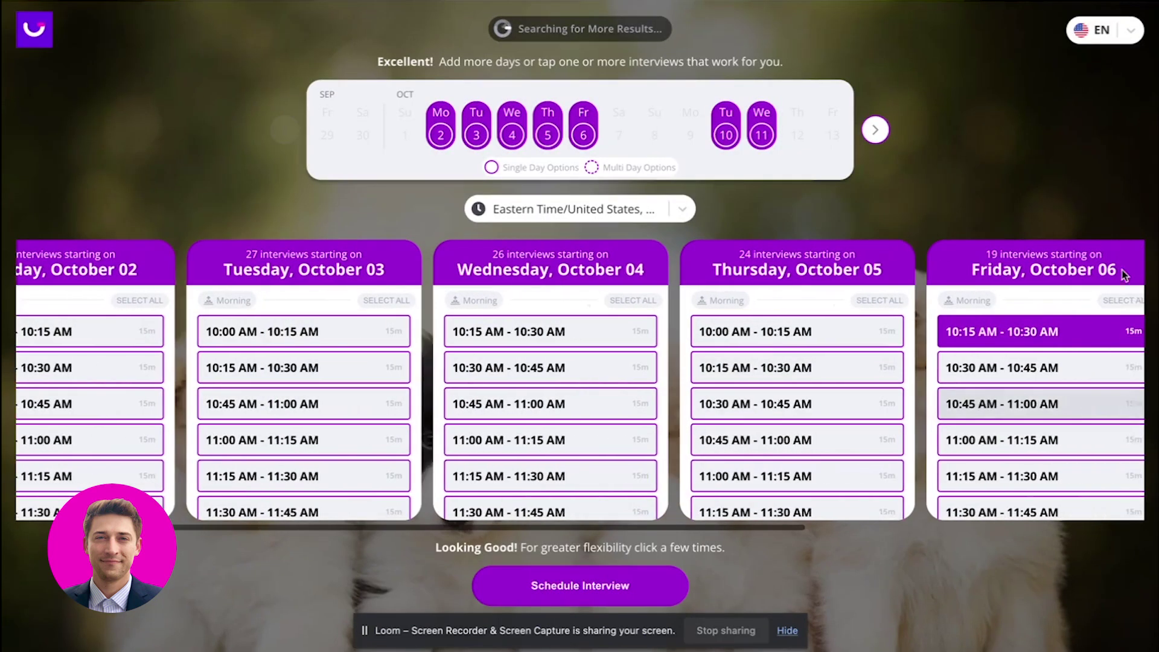
pyautogui.click(565, 583)
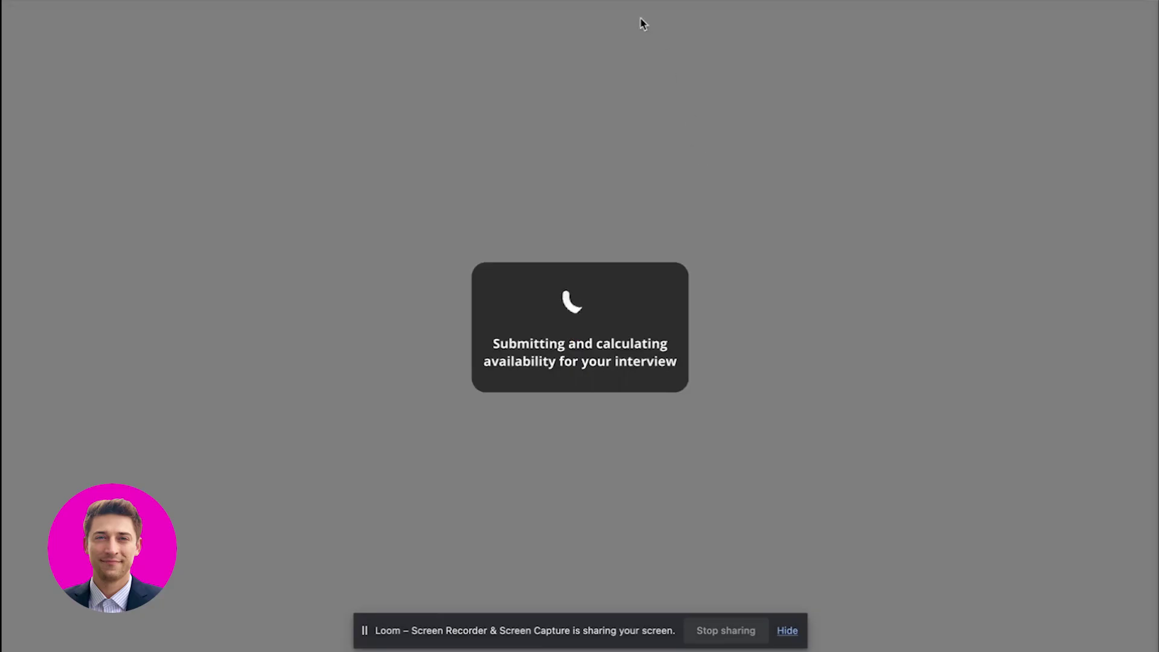
# Open the GoodTime dashboard, view the newest interview's details, and jump to the candidate's ATS profile.
pyautogui.hotkey('ctrl', 't')
pyautogui.write('a.')
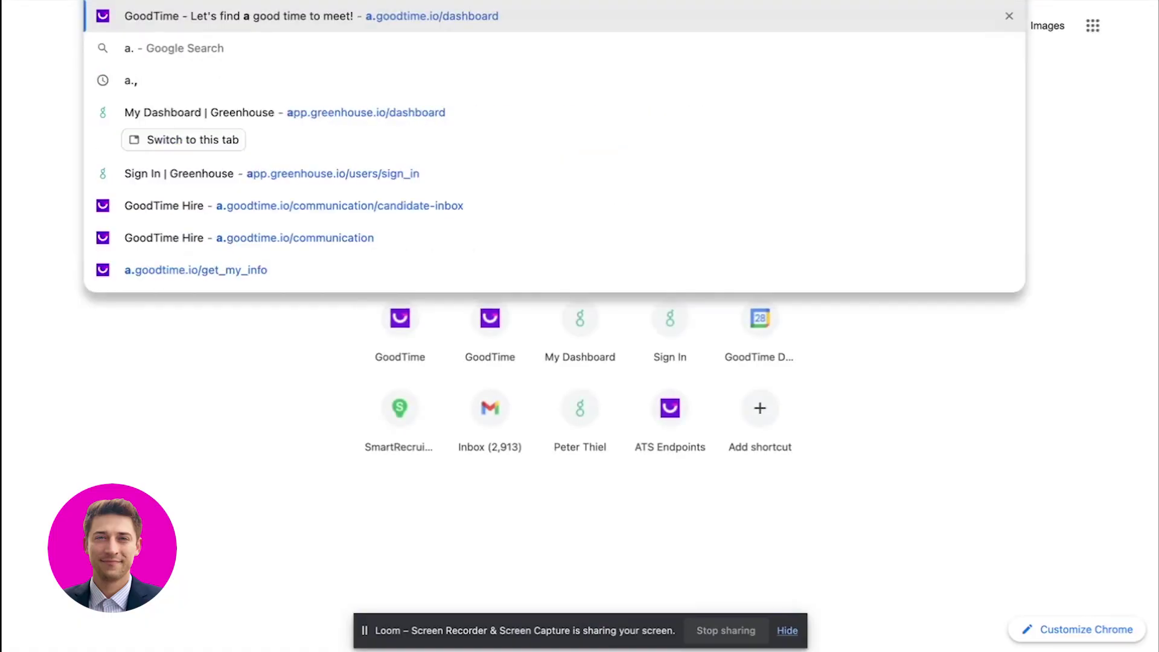
pyautogui.press('Return')
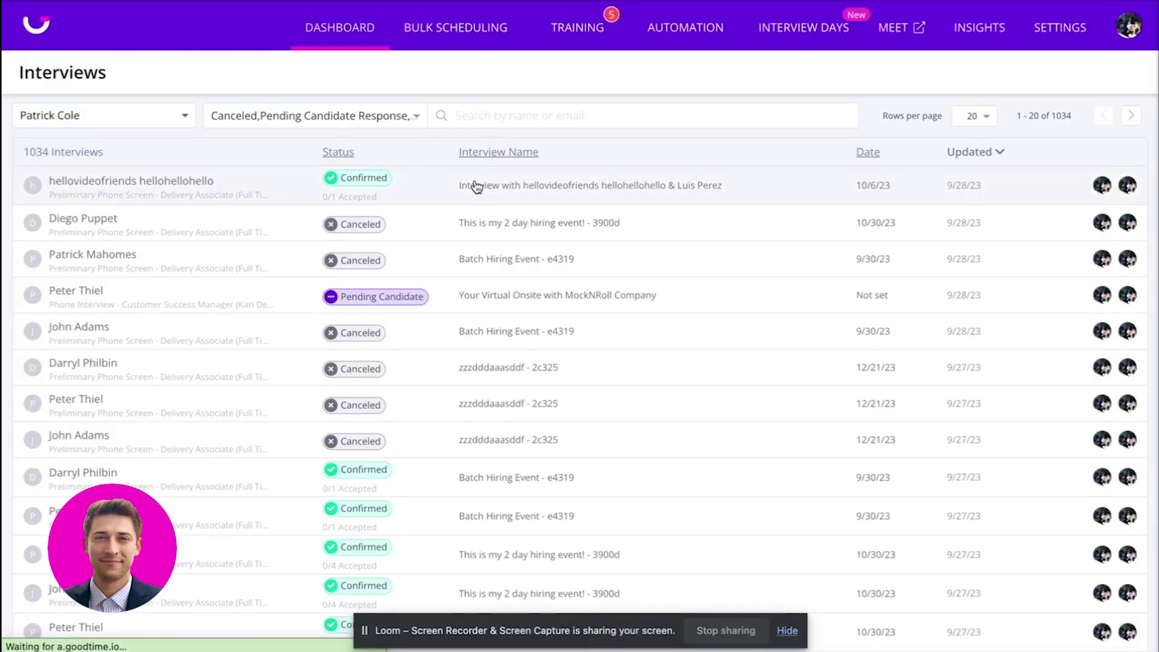
pyautogui.click(474, 185)
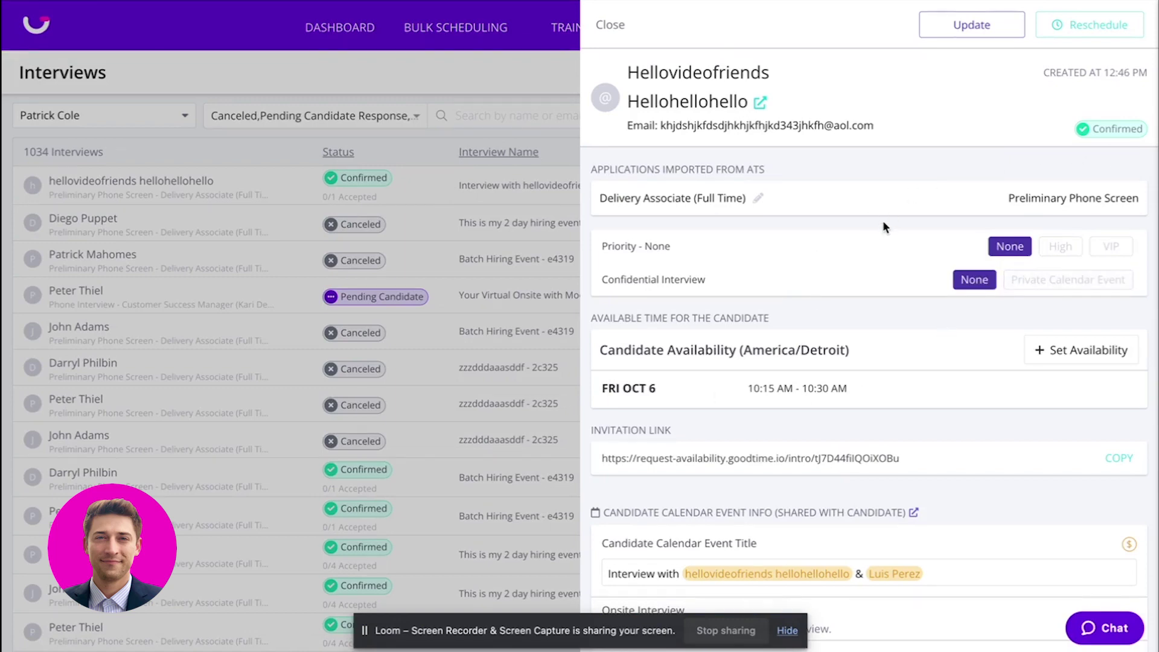
pyautogui.click(757, 105)
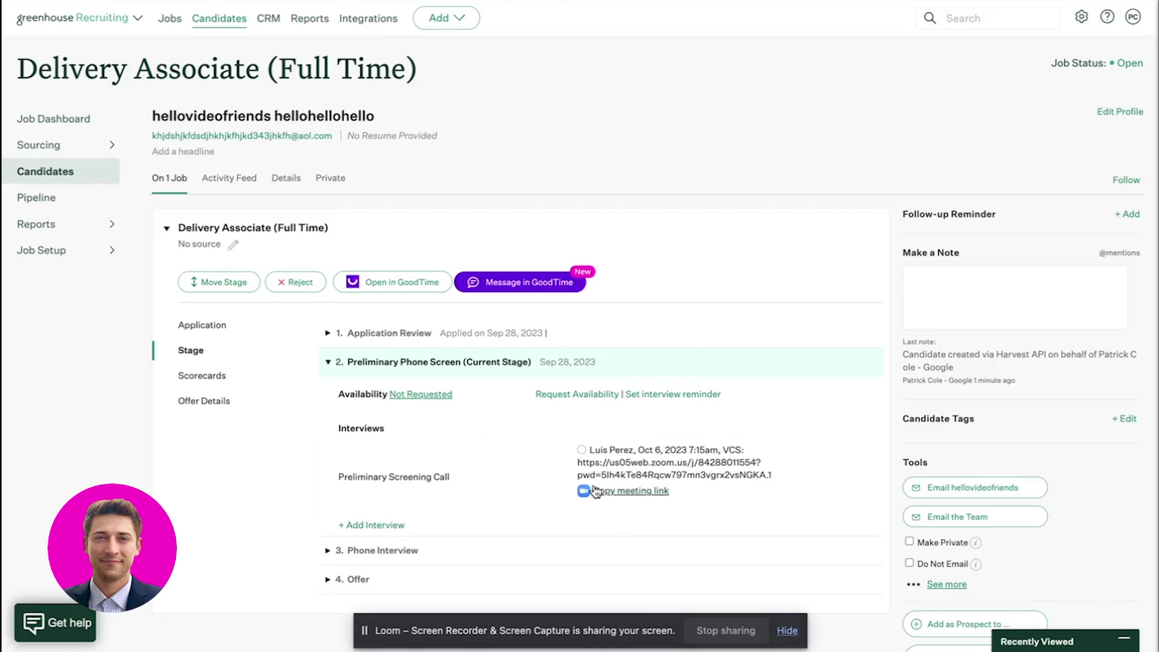
# Scroll the Greenhouse candidate page, open the Activity Feed, and highlight the Harvest API note's timestamp.
pyautogui.scroll(-1, 550, 498)
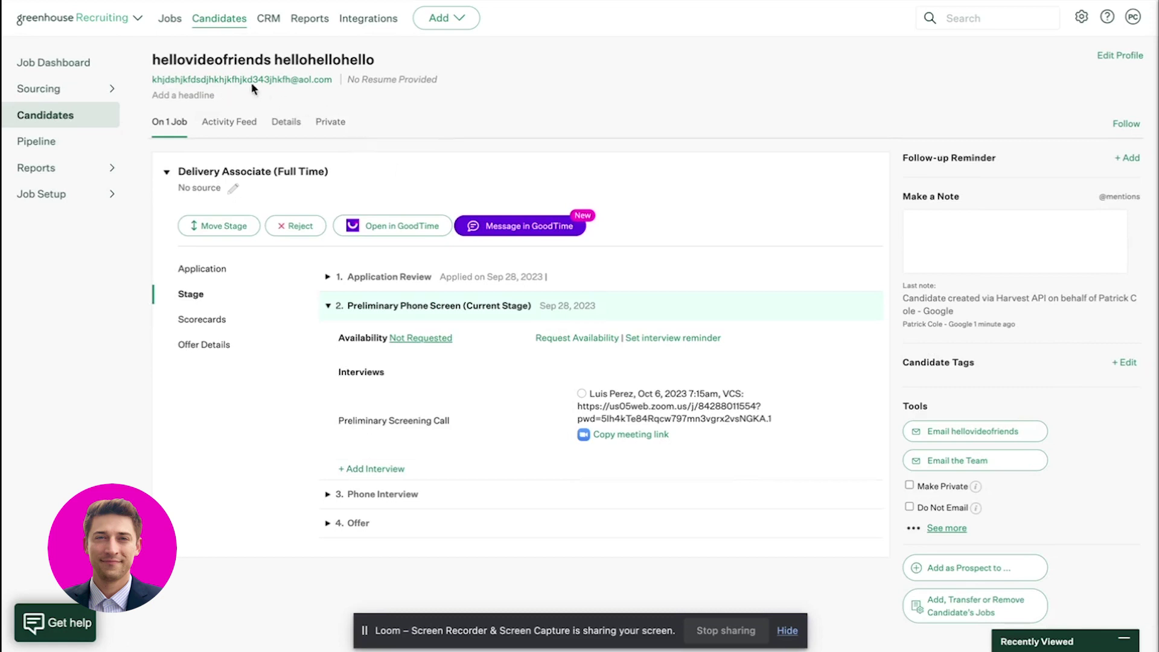
pyautogui.scroll(1, 764, 303)
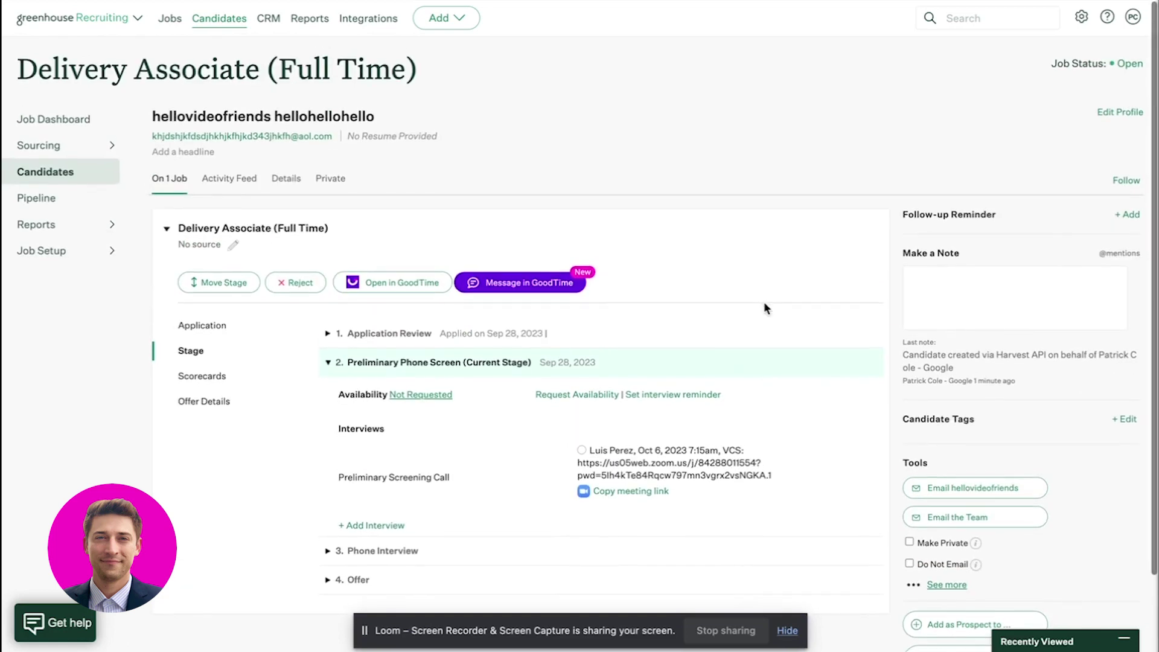
pyautogui.click(228, 178)
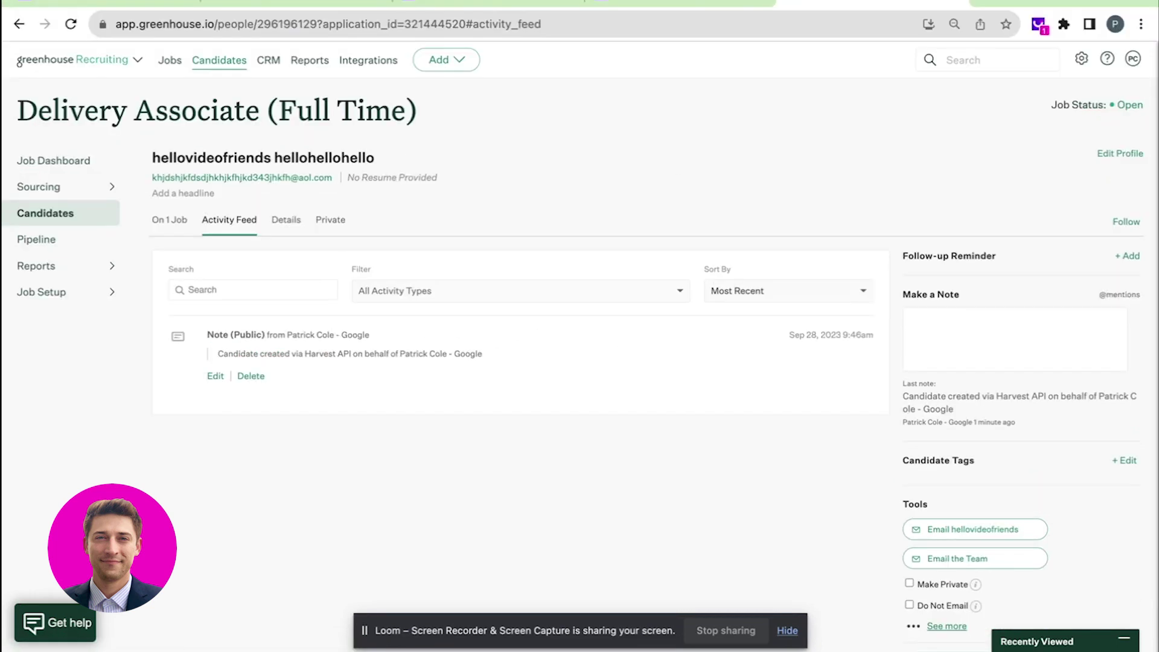
pyautogui.moveTo(771, 303); pyautogui.dragTo(865, 294)
pyautogui.click(866, 295)
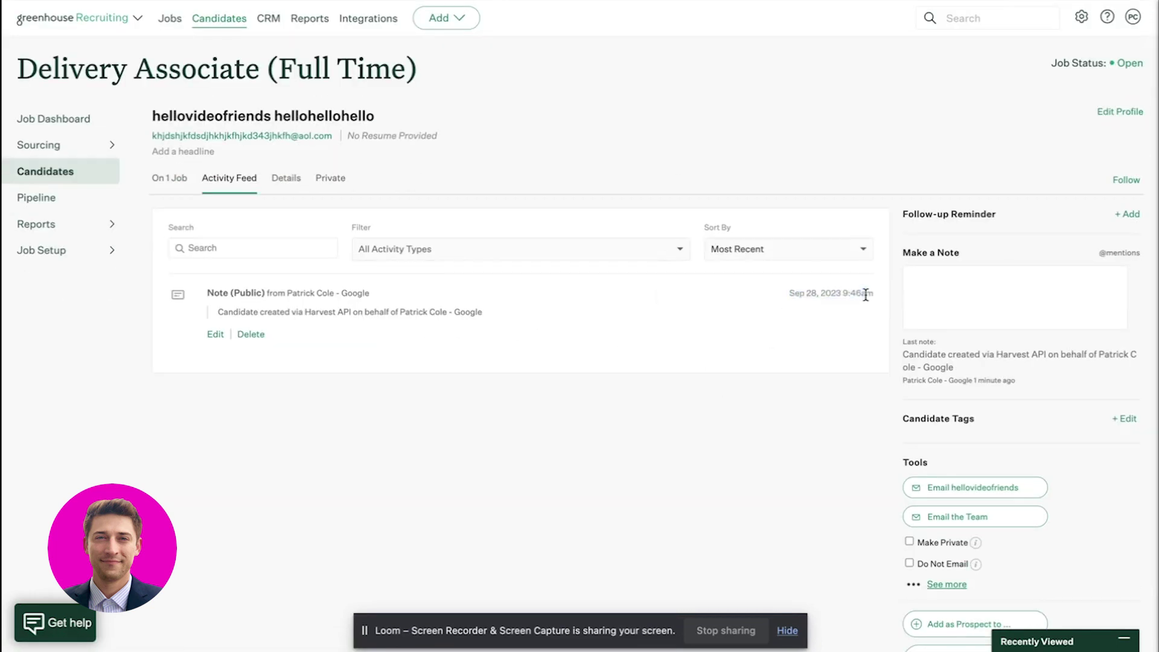